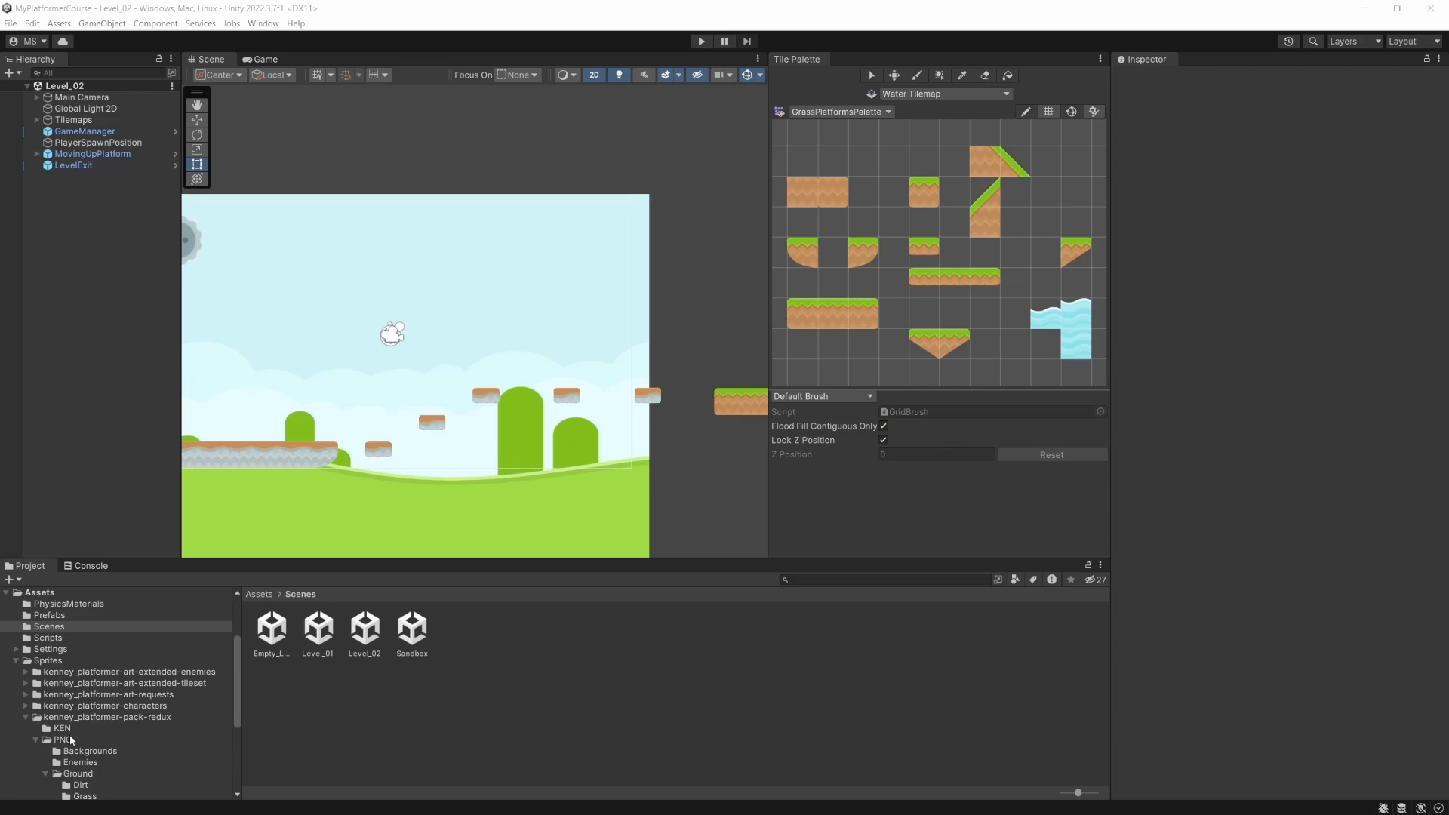
- Open the Level_01 scene and bring the area around the exit sign into view
{"action": "double_click", "coordinate": [332, 635]}
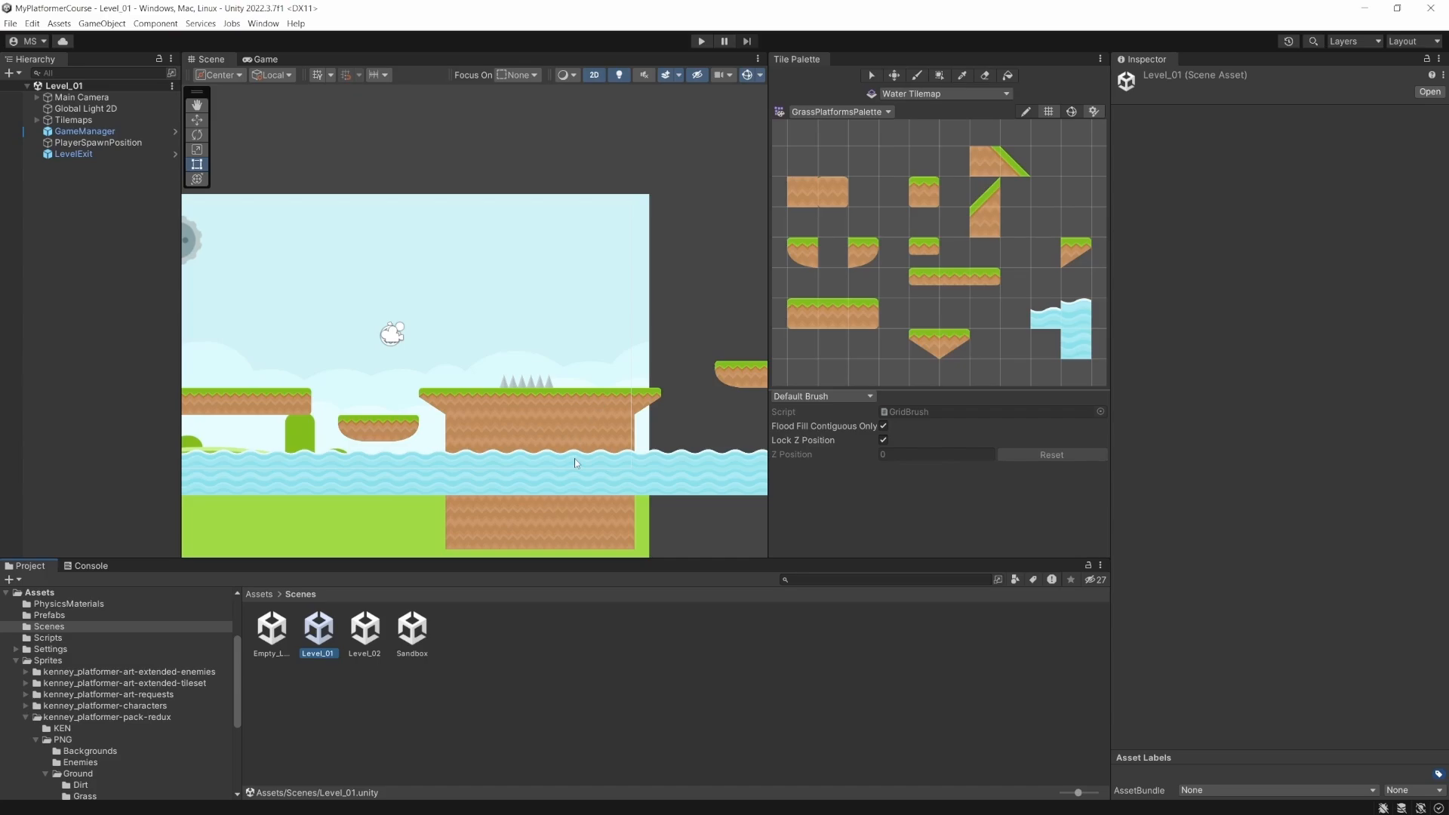
{"action": "middle_click_drag", "start_coordinate": [591, 422], "coordinate": [163, 456]}
{"action": "middle_click_drag", "start_coordinate": [462, 343], "coordinate": [381, 351]}
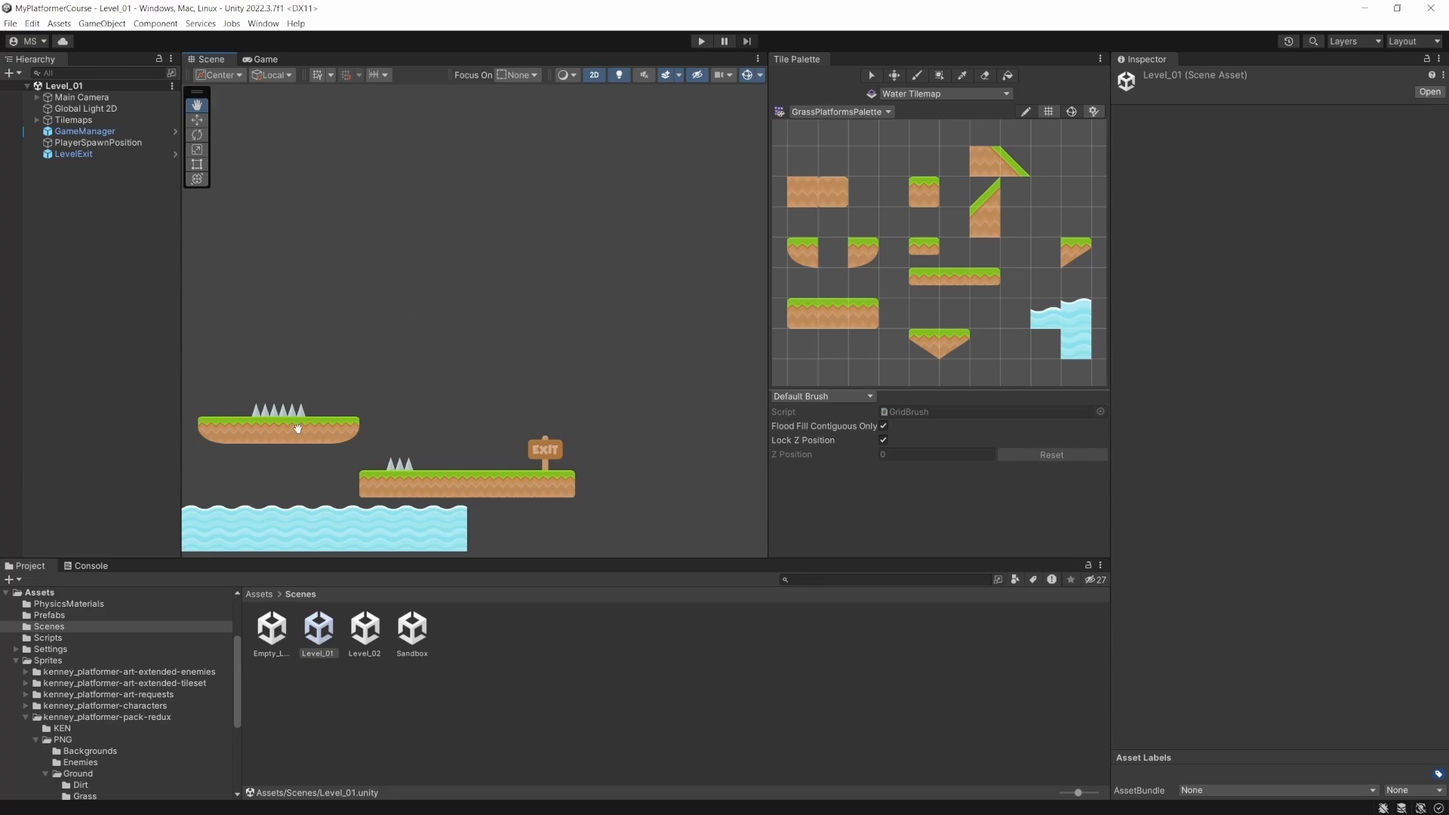
- Open the Grass folder under the kenney_platformer-pack-redux Ground sprites
{"action": "scroll", "coordinate": [69, 654], "scroll_direction": "down", "scroll_amount": 5}
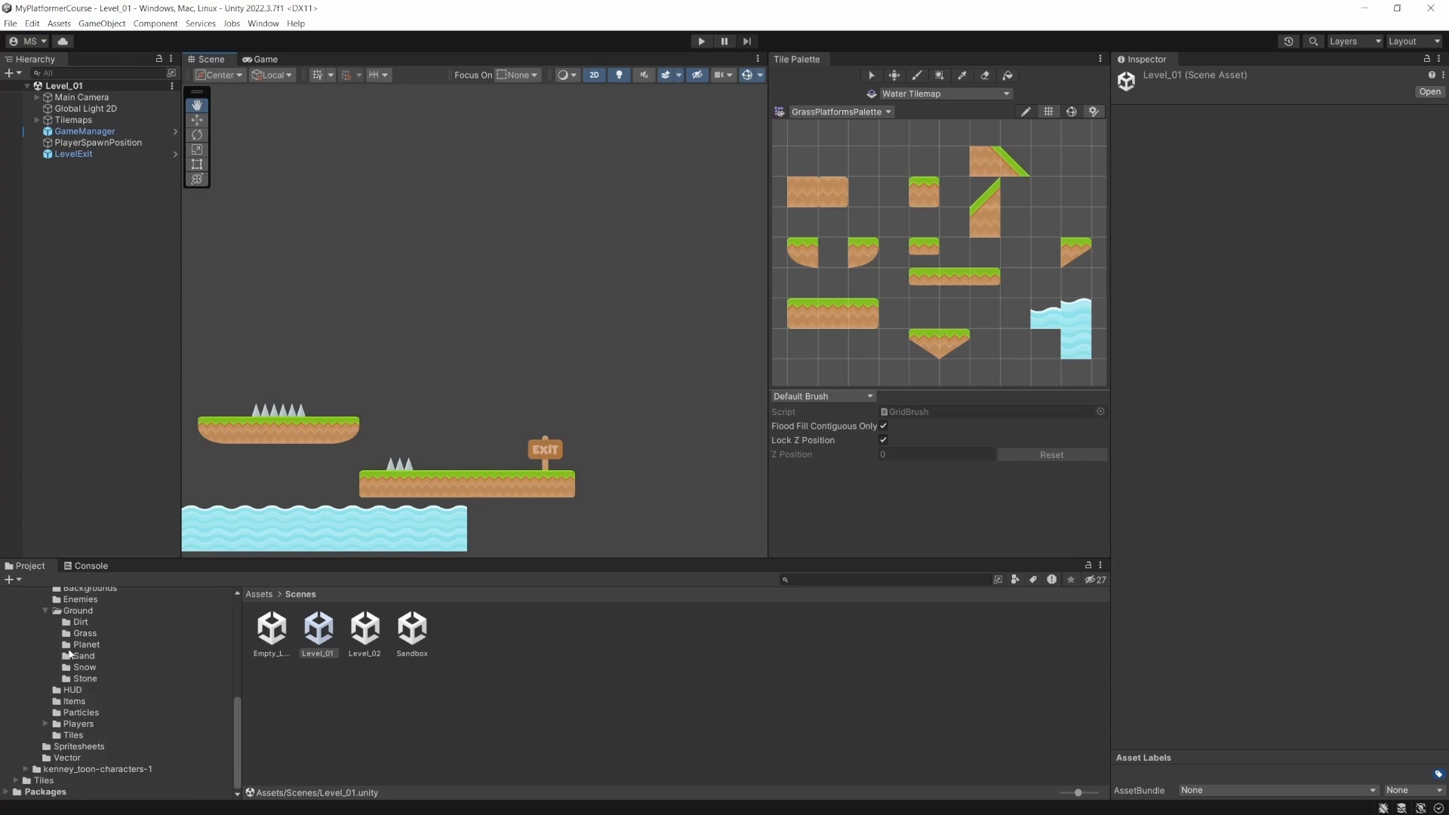
{"action": "scroll", "coordinate": [83, 701], "scroll_direction": "up", "scroll_amount": 3}
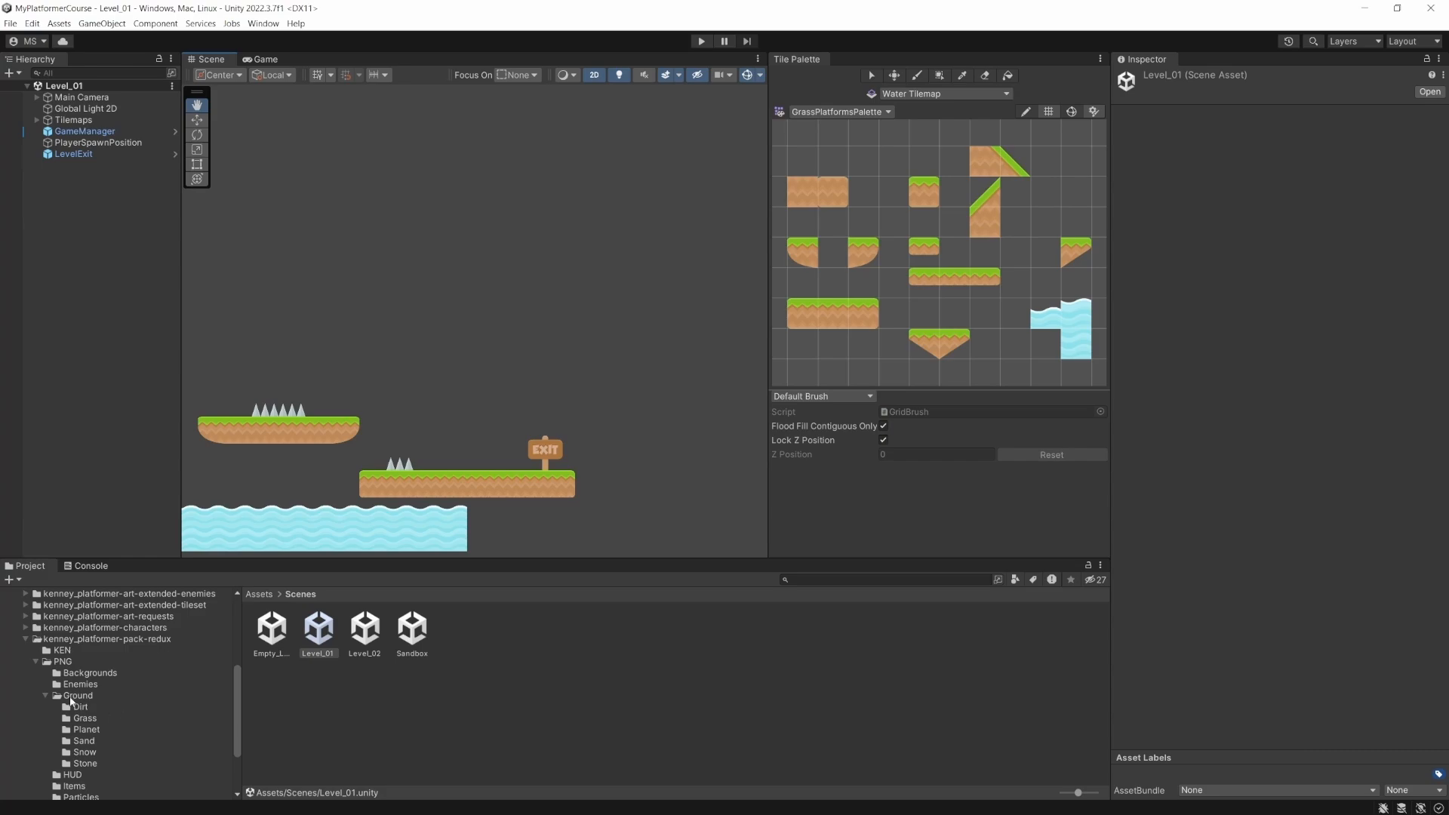
{"action": "left_click", "coordinate": [75, 697]}
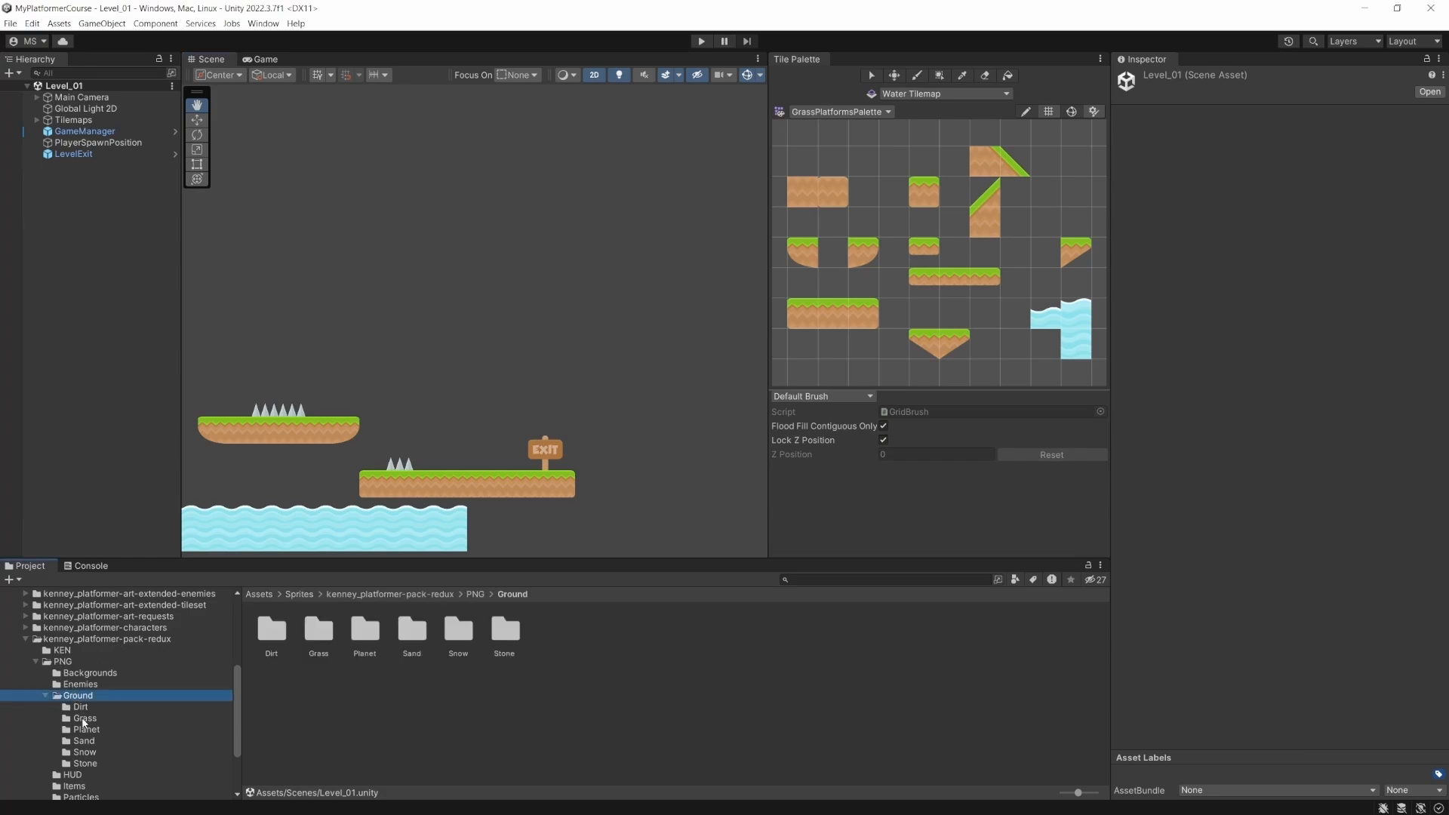
{"action": "left_click", "coordinate": [85, 718]}
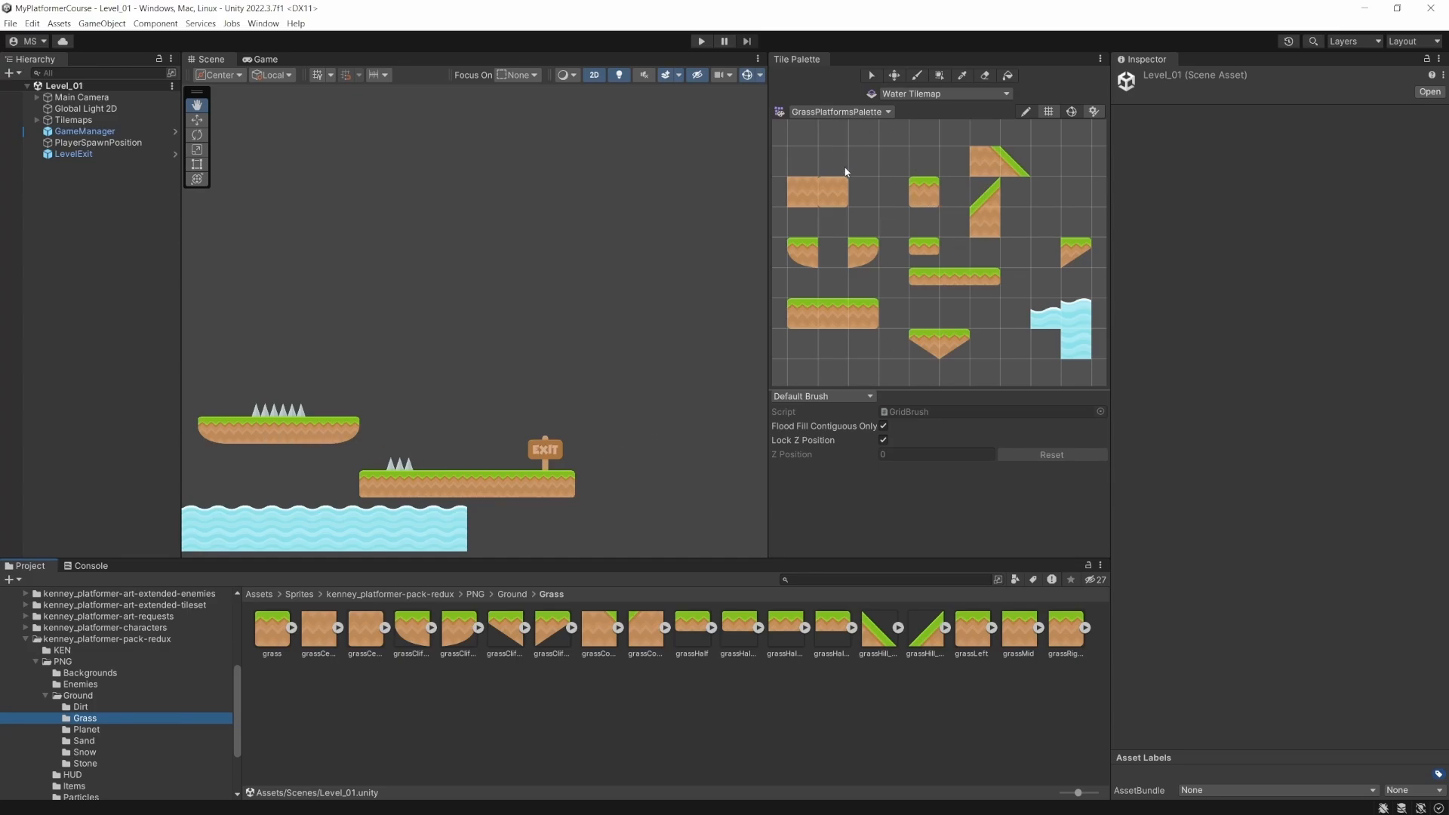
{"action": "scroll", "coordinate": [850, 243], "scroll_direction": "down", "scroll_amount": 2}
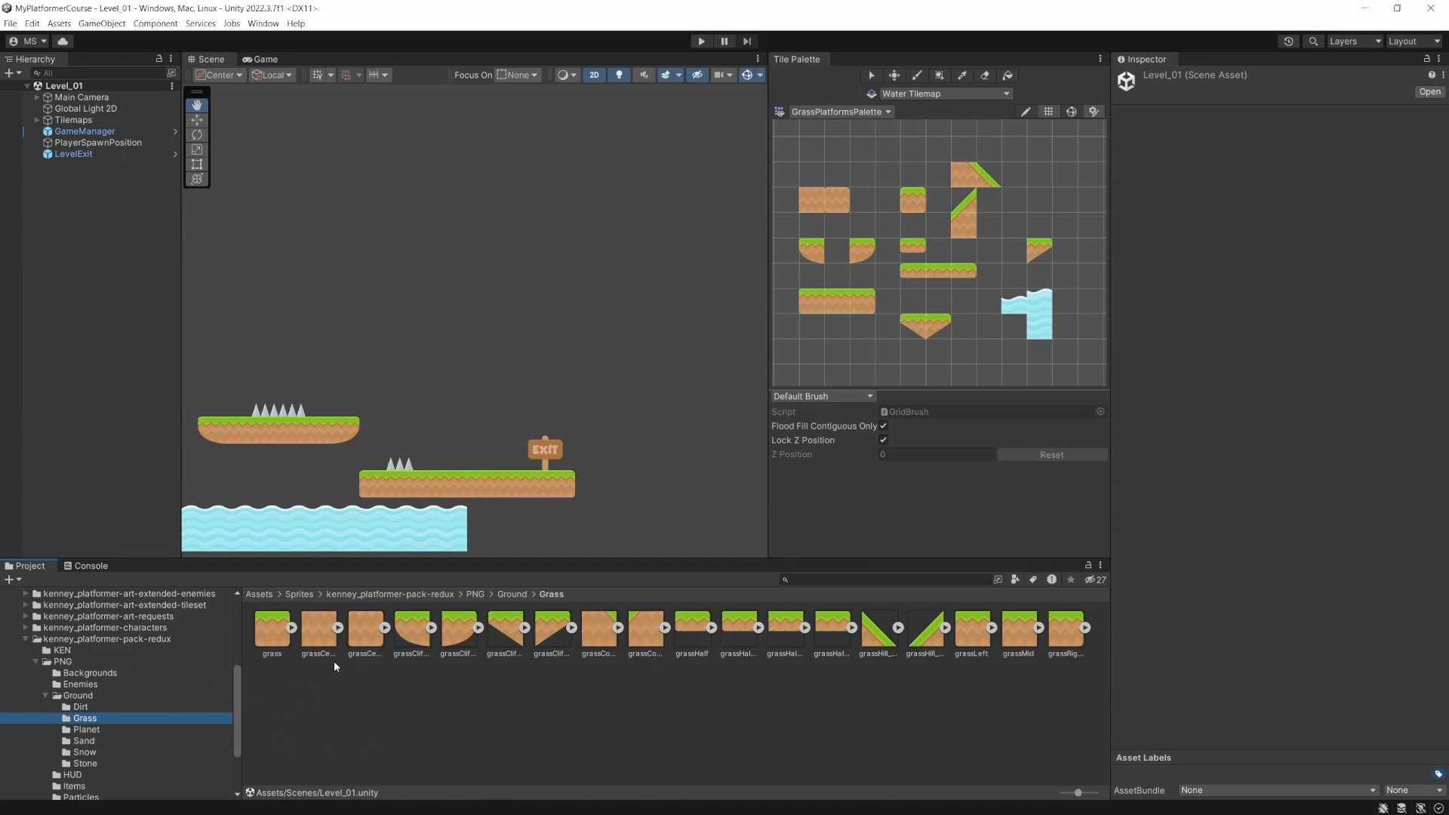
- Create a Rule Tile named GrassPlatformRule in the Grass folder
{"action": "right_click", "coordinate": [291, 710]}
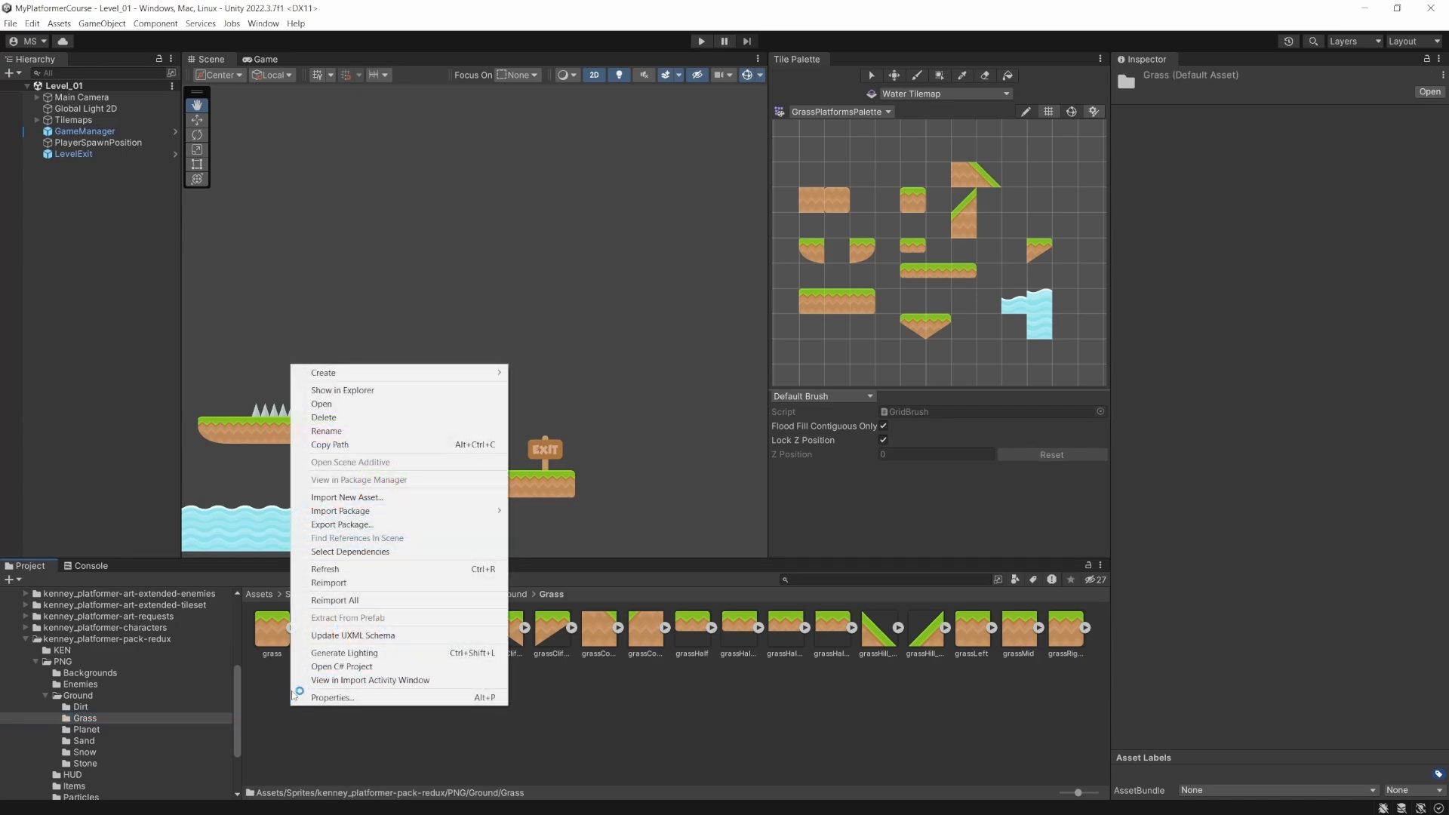
{"action": "mouse_move", "coordinate": [453, 372]}
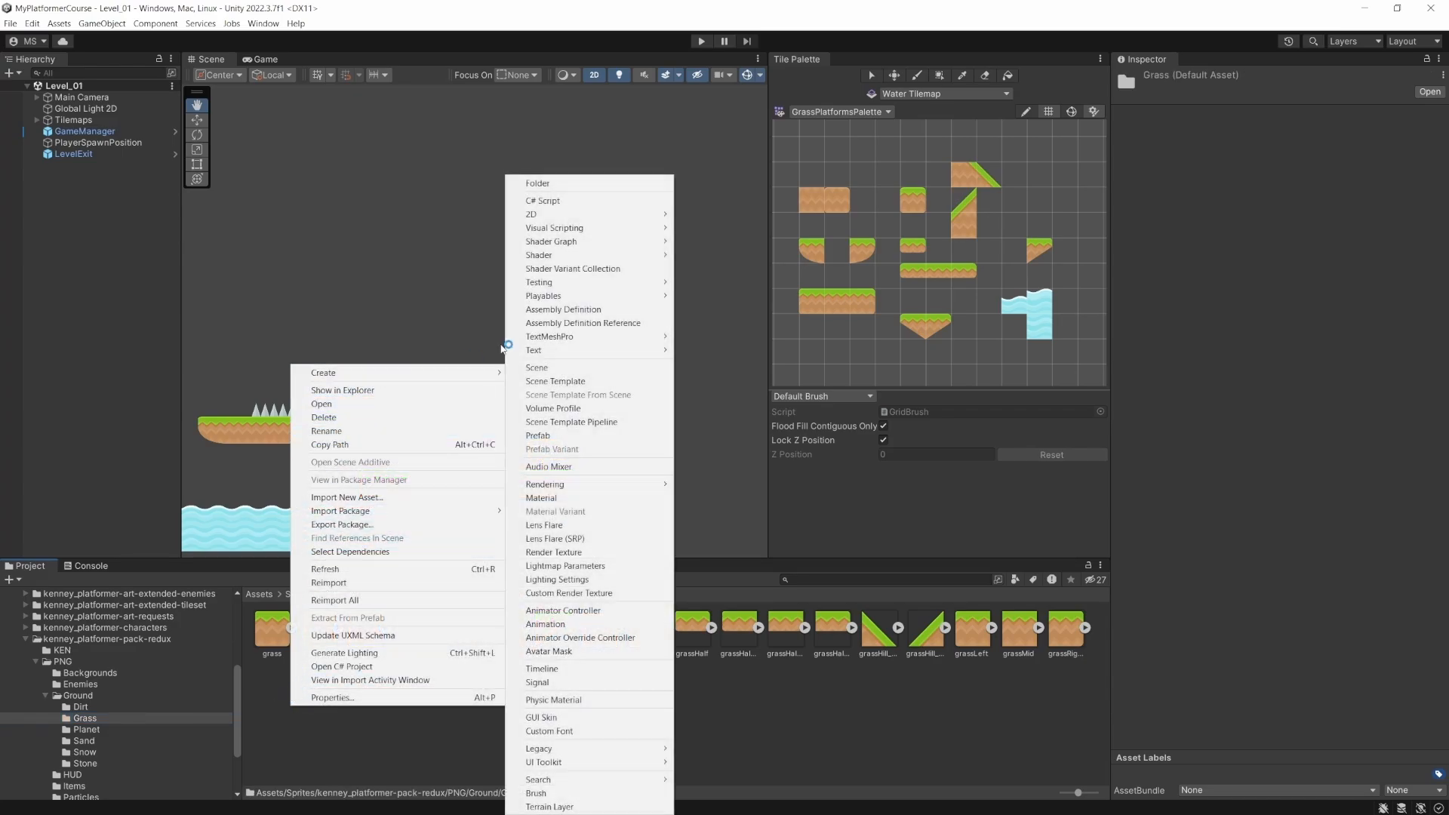
{"action": "mouse_move", "coordinate": [558, 215]}
{"action": "mouse_move", "coordinate": [702, 228]}
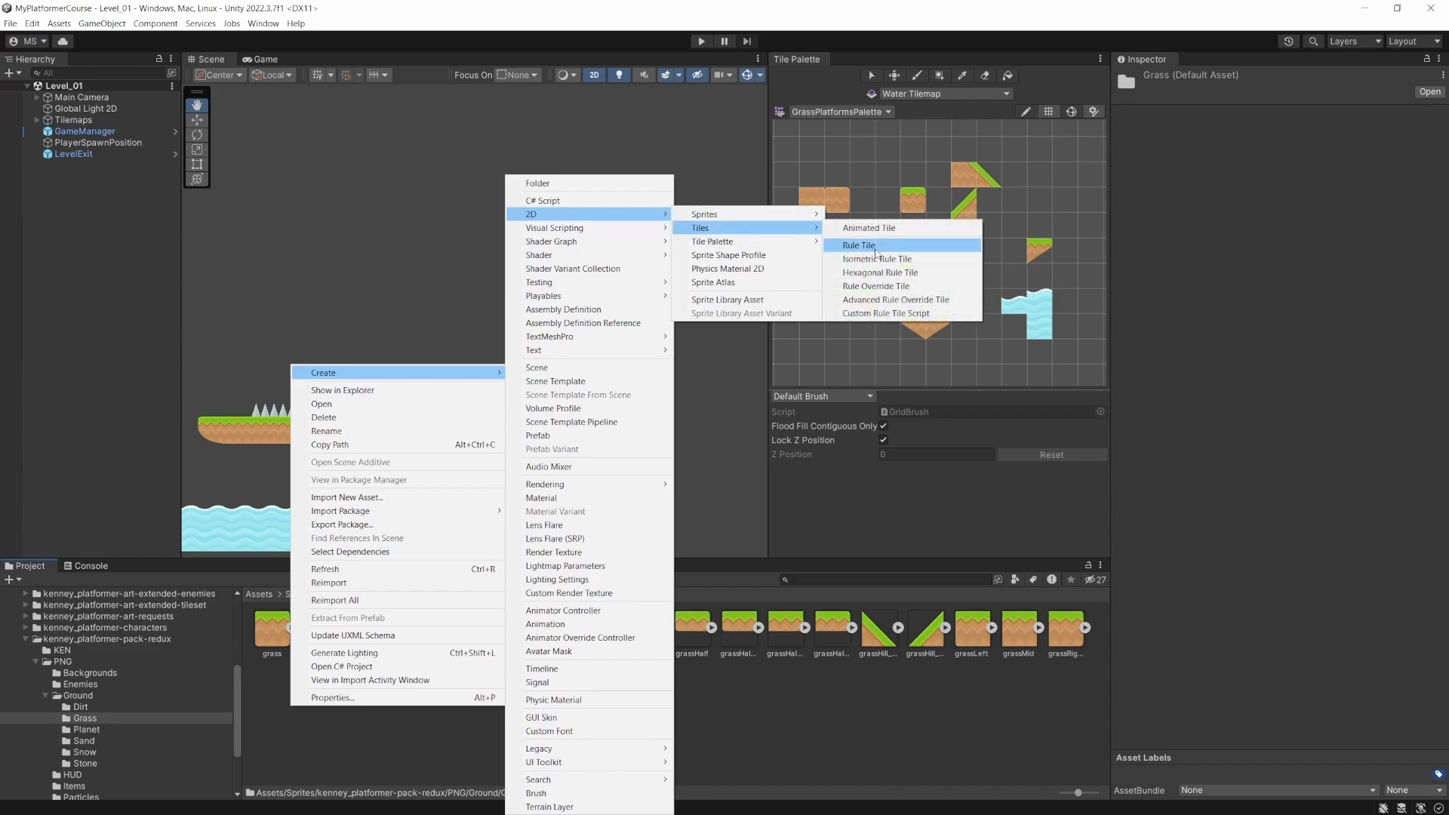
{"action": "left_click", "coordinate": [875, 252]}
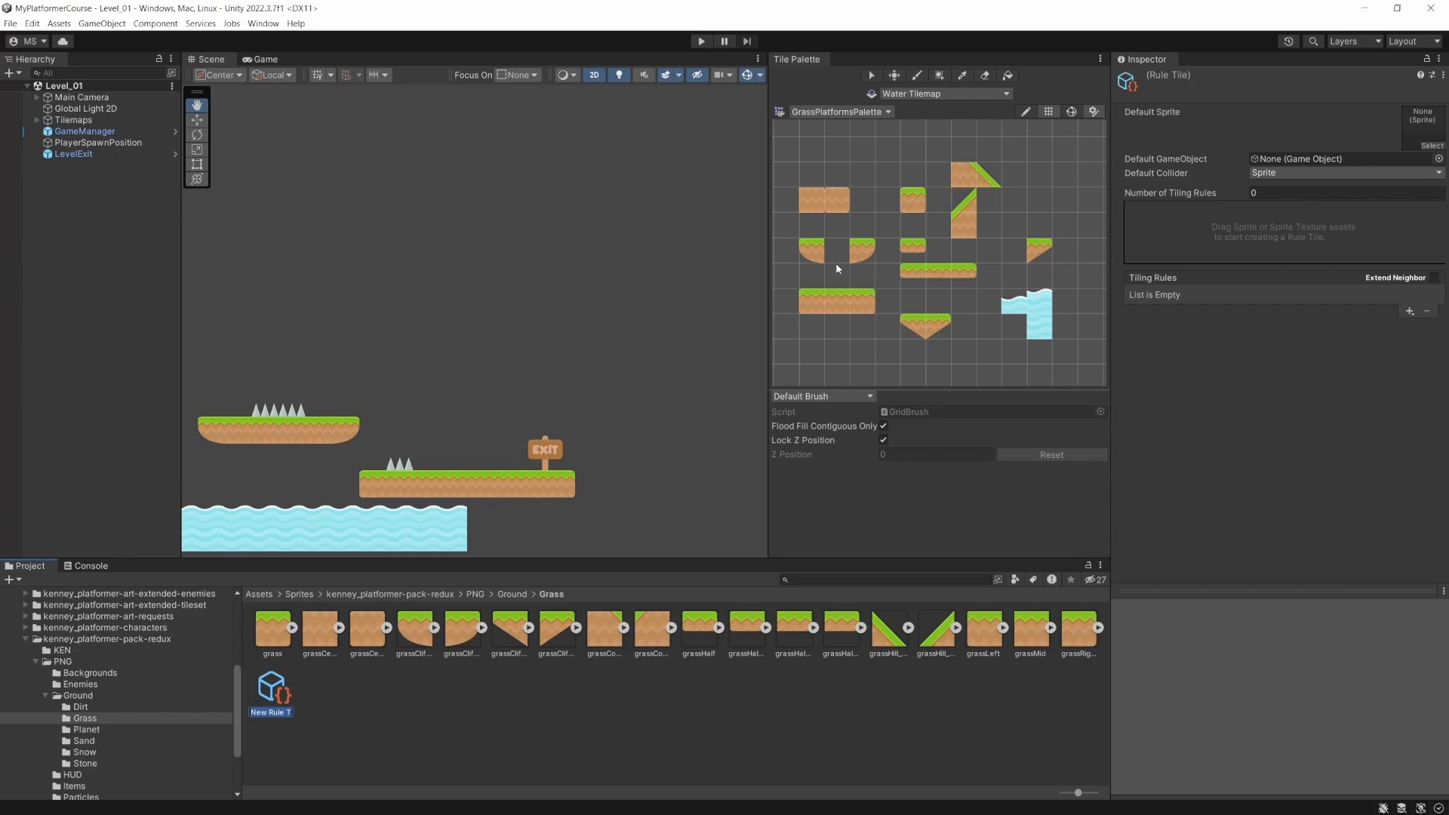
{"action": "type", "text": "Gr"}
{"action": "type", "text": "assPlatformRule"}
{"action": "key", "text": "Return"}
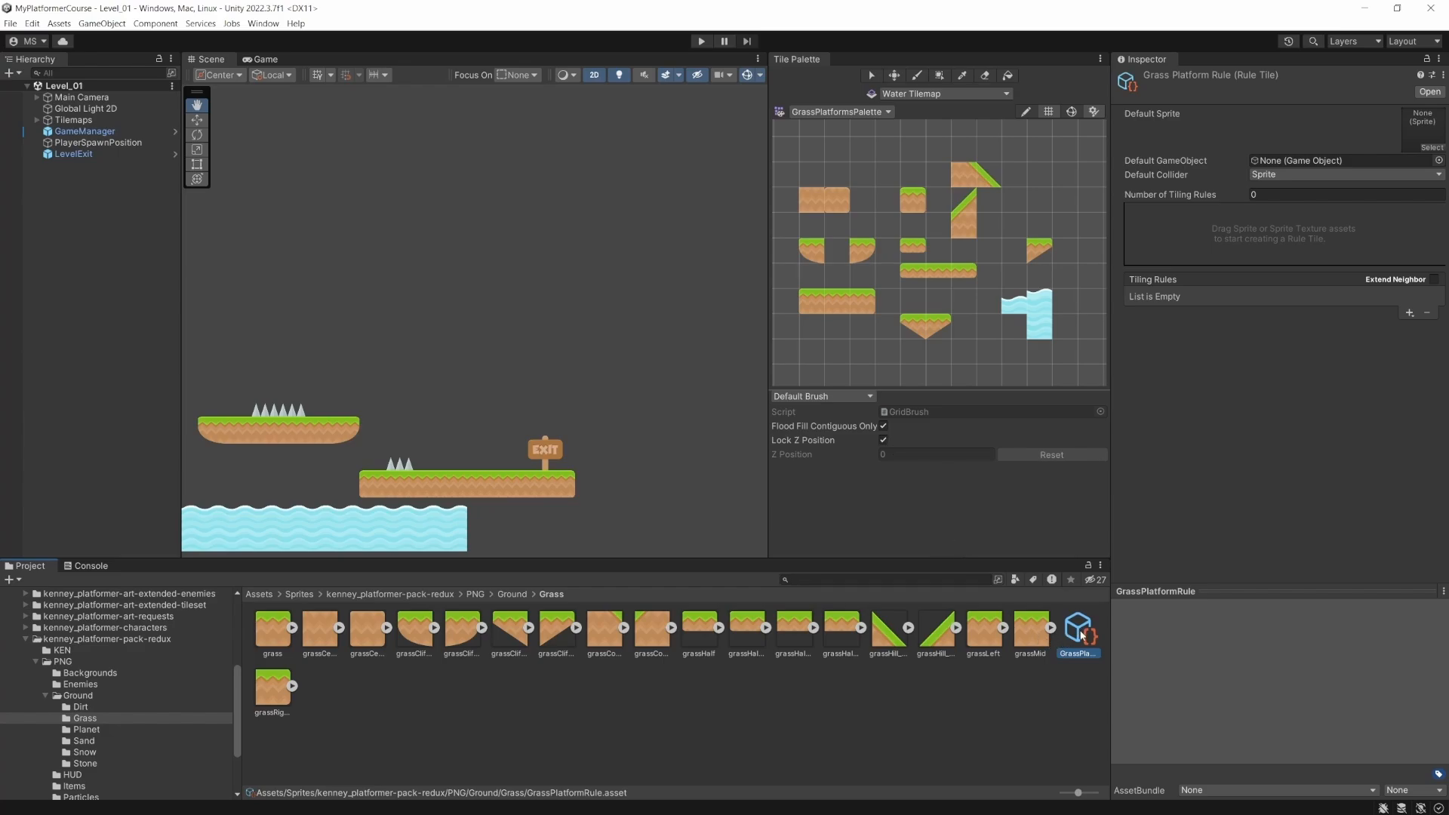
- Add GrassPlatformRule to an empty upper-left cell of GrassPlatformsPalette and set its default sprite to grassHalf
{"action": "left_click_drag", "start_coordinate": [1081, 634], "coordinate": [810, 152]}
{"action": "left_click", "coordinate": [816, 150]}
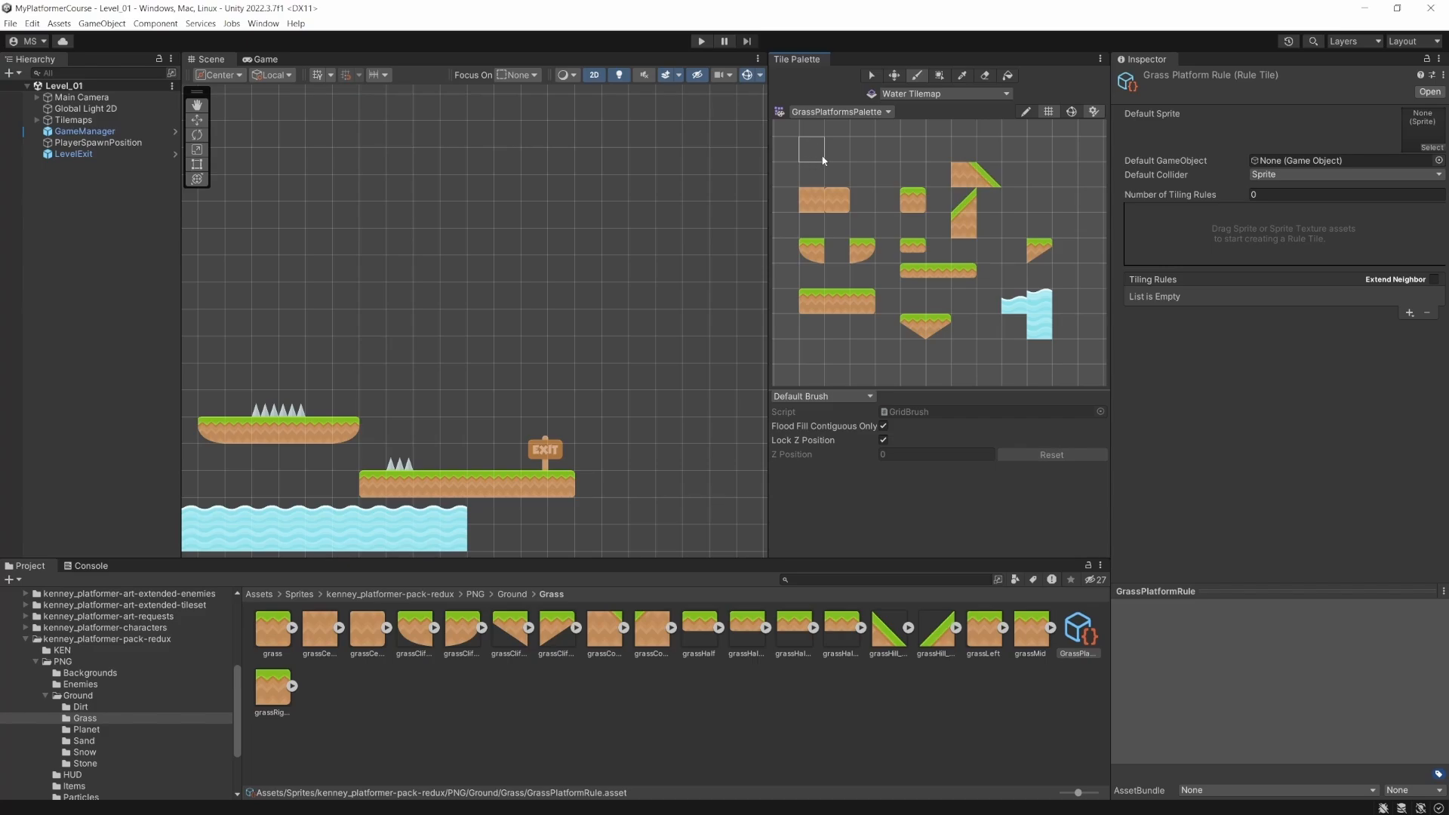
{"action": "left_click", "coordinate": [1077, 638]}
{"action": "left_click_drag", "start_coordinate": [702, 627], "coordinate": [1415, 143]}
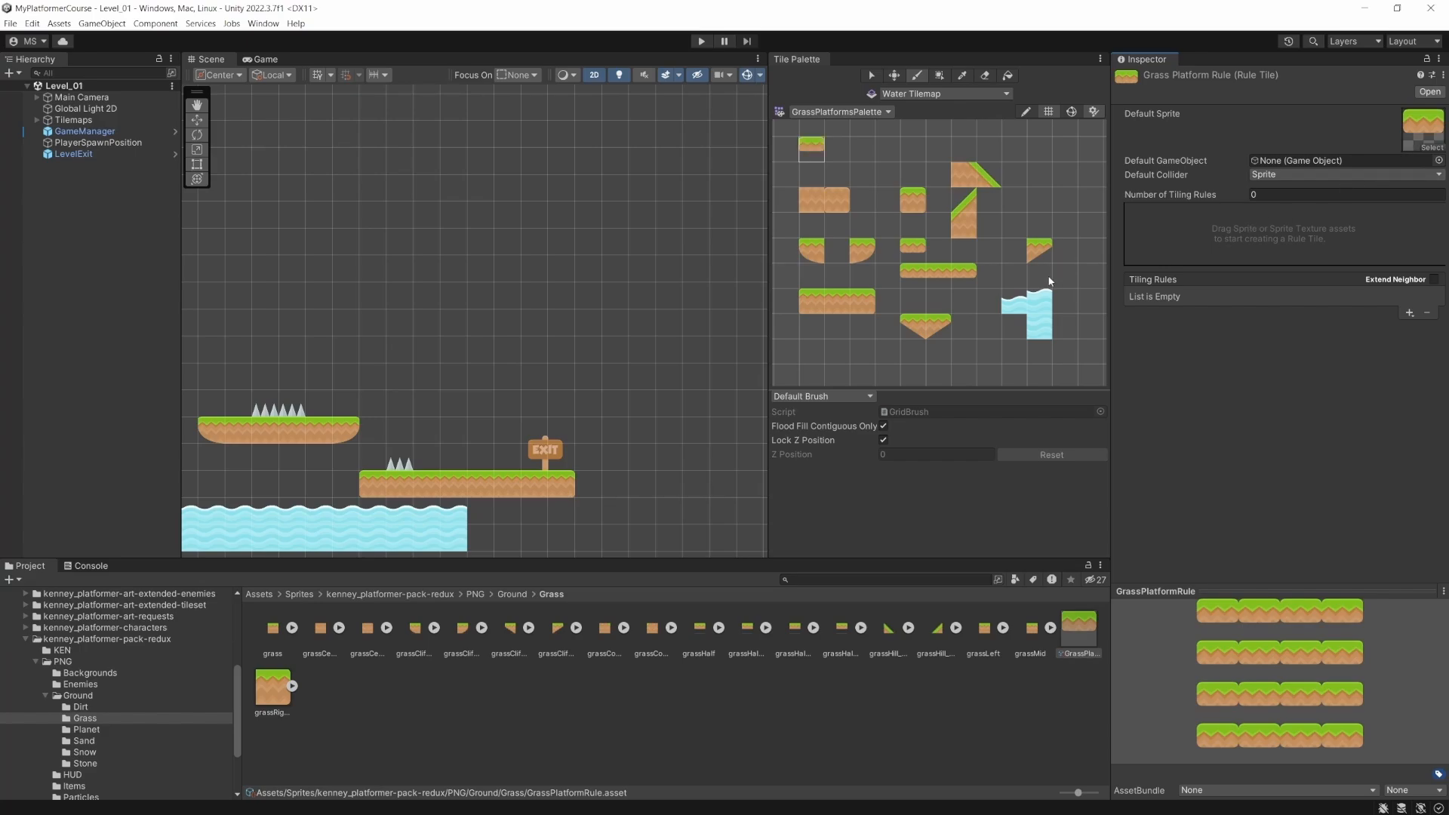
- Paint a solid block of the new rule tile, 11 by 5 cells, in the empty space above the exit platforms
{"action": "left_click", "coordinate": [814, 153]}
{"action": "left_click", "coordinate": [919, 75]}
{"action": "mouse_move", "coordinate": [349, 162]}
{"action": "left_mouse_down"}
{"action": "mouse_move", "coordinate": [615, 160]}
{"action": "mouse_move", "coordinate": [343, 186]}
{"action": "mouse_move", "coordinate": [612, 221]}
{"action": "left_mouse_up"}
{"action": "mouse_move", "coordinate": [544, 251]}
{"action": "left_mouse_down"}
{"action": "mouse_move", "coordinate": [339, 236]}
{"action": "mouse_move", "coordinate": [615, 268]}
{"action": "left_mouse_up"}
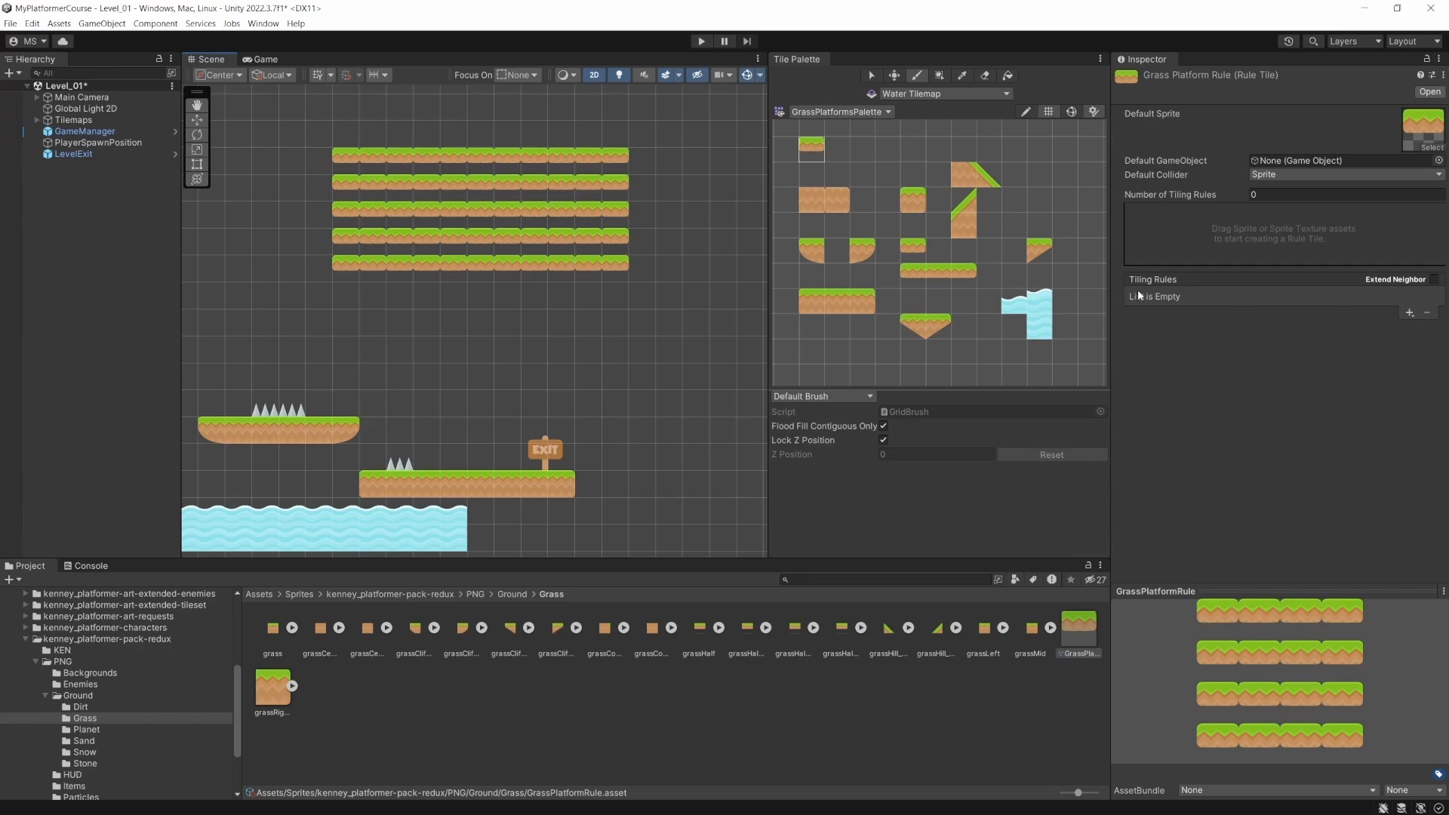
- Add a first tiling rule to GrassPlatformRule using the plain square dirt center sprite
{"action": "left_click", "coordinate": [1409, 312]}
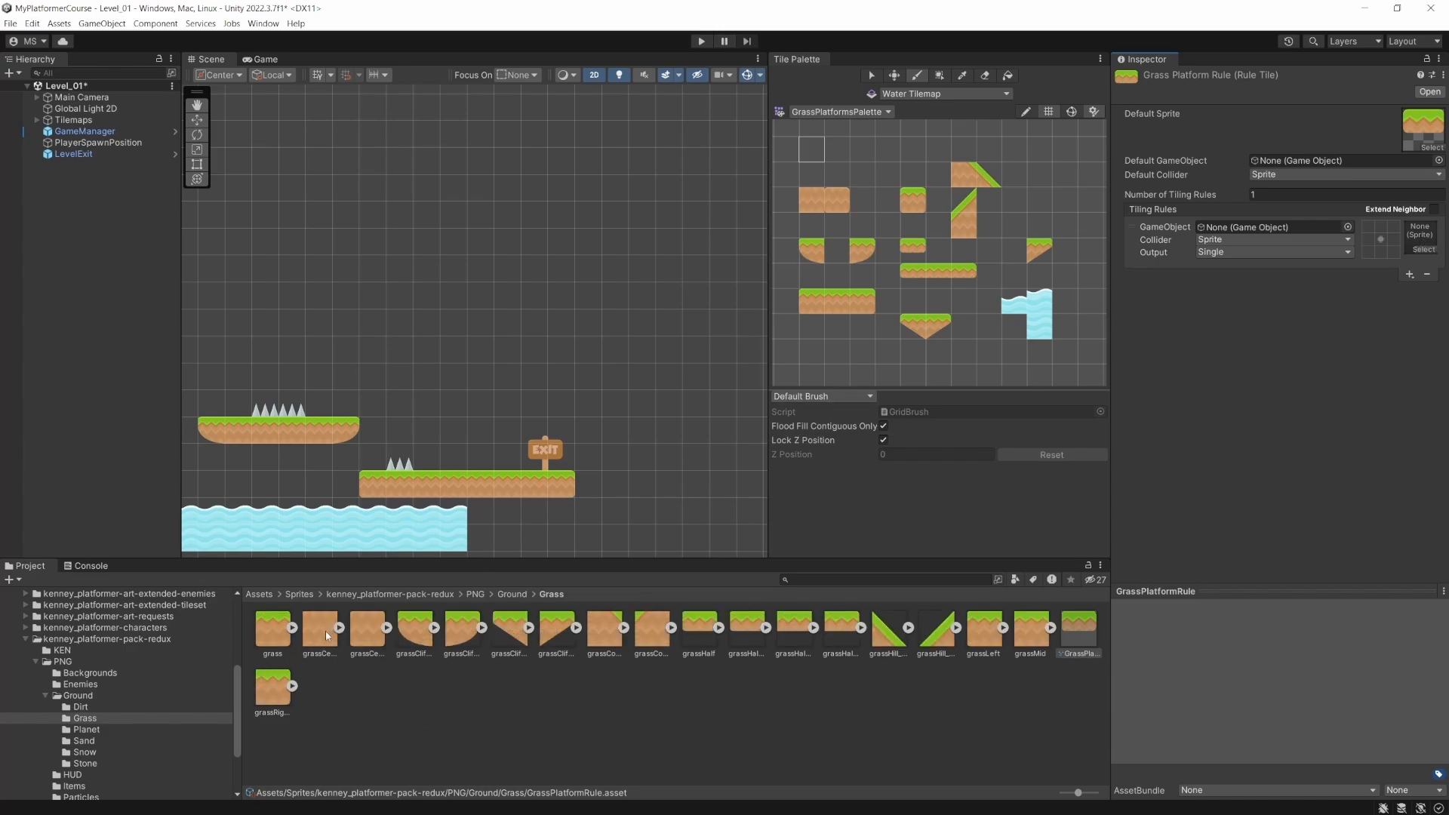
{"action": "mouse_move", "coordinate": [321, 632]}
{"action": "left_mouse_down"}
{"action": "mouse_move", "coordinate": [755, 491]}
{"action": "mouse_move", "coordinate": [1415, 223]}
{"action": "mouse_move", "coordinate": [1420, 236]}
{"action": "left_mouse_up"}
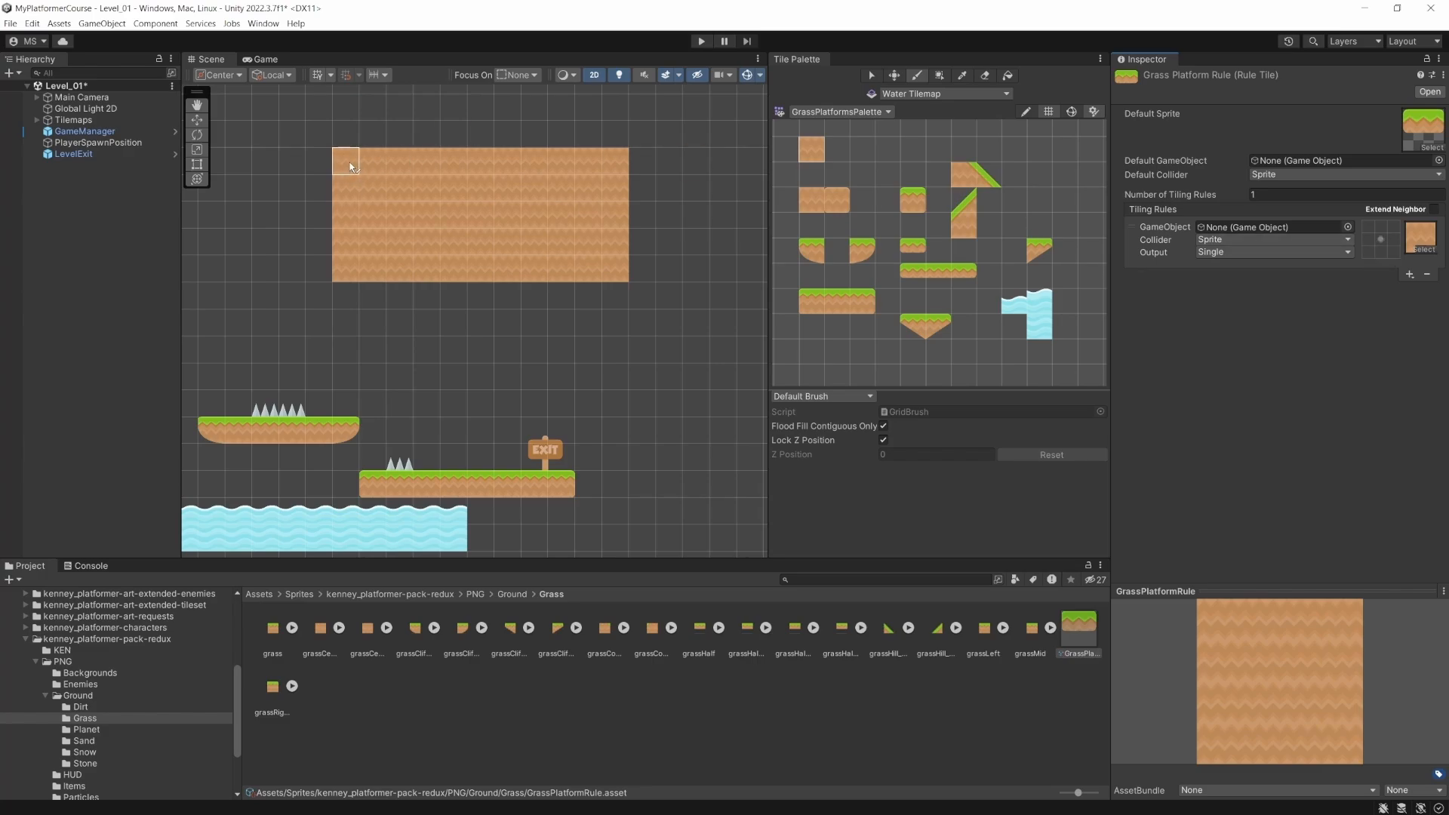
- Test the first rule's upper-left neighbor as required and as excluded, and clear the condition
{"action": "left_click", "coordinate": [1369, 227]}
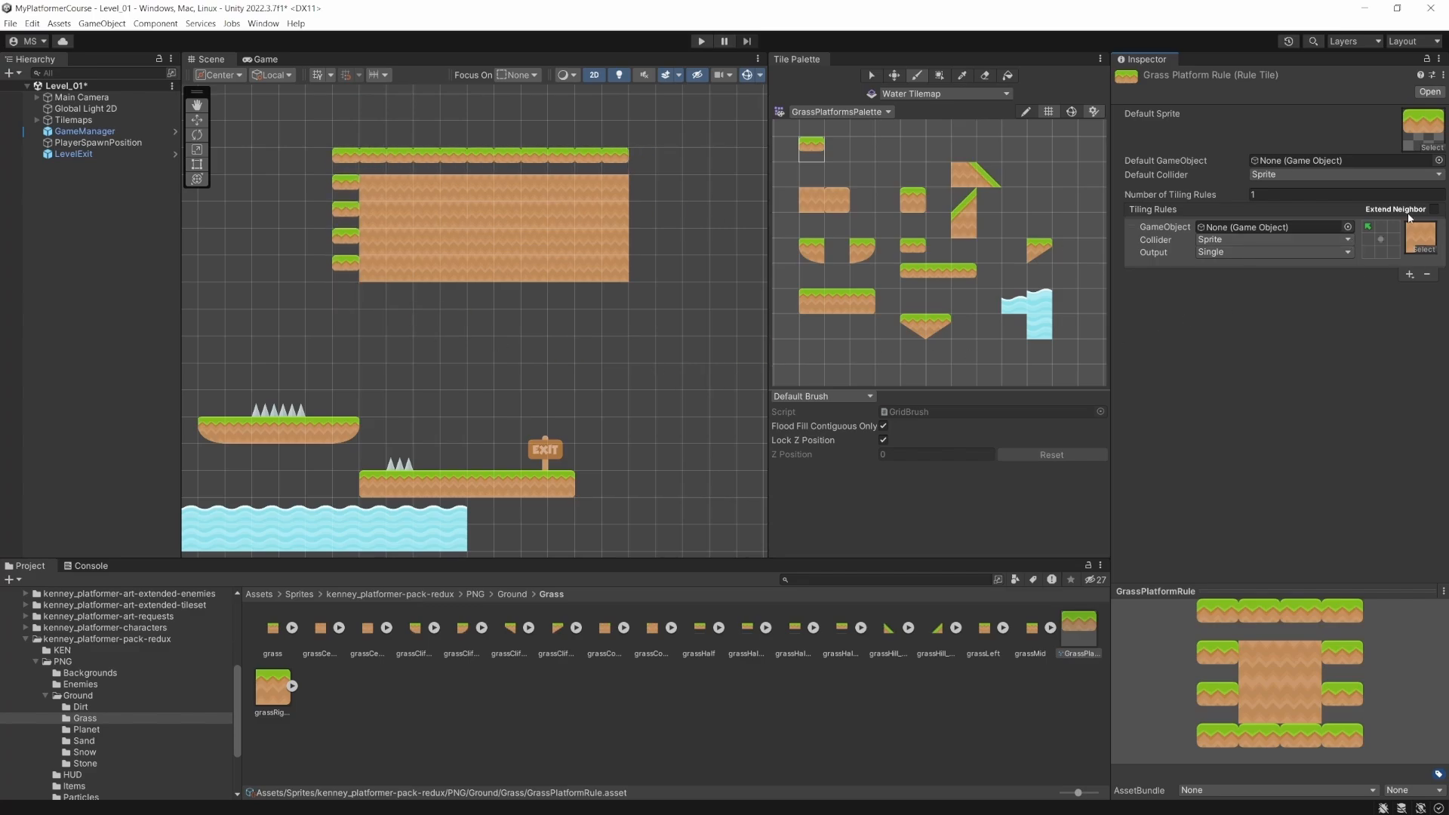
{"action": "left_click", "coordinate": [1375, 237]}
{"action": "left_click", "coordinate": [1369, 228]}
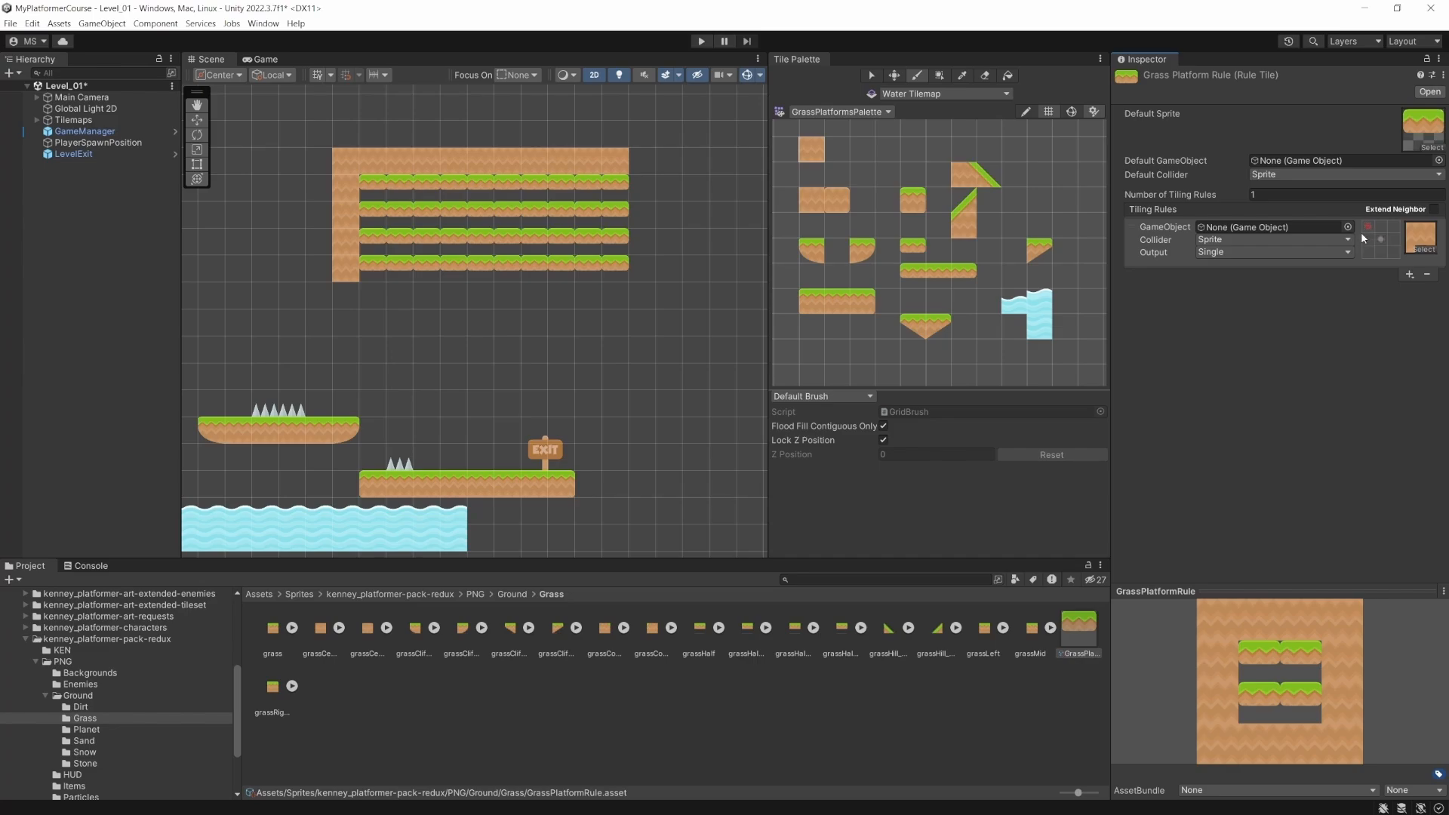
{"action": "left_click", "coordinate": [338, 147]}
{"action": "left_click", "coordinate": [1368, 226]}
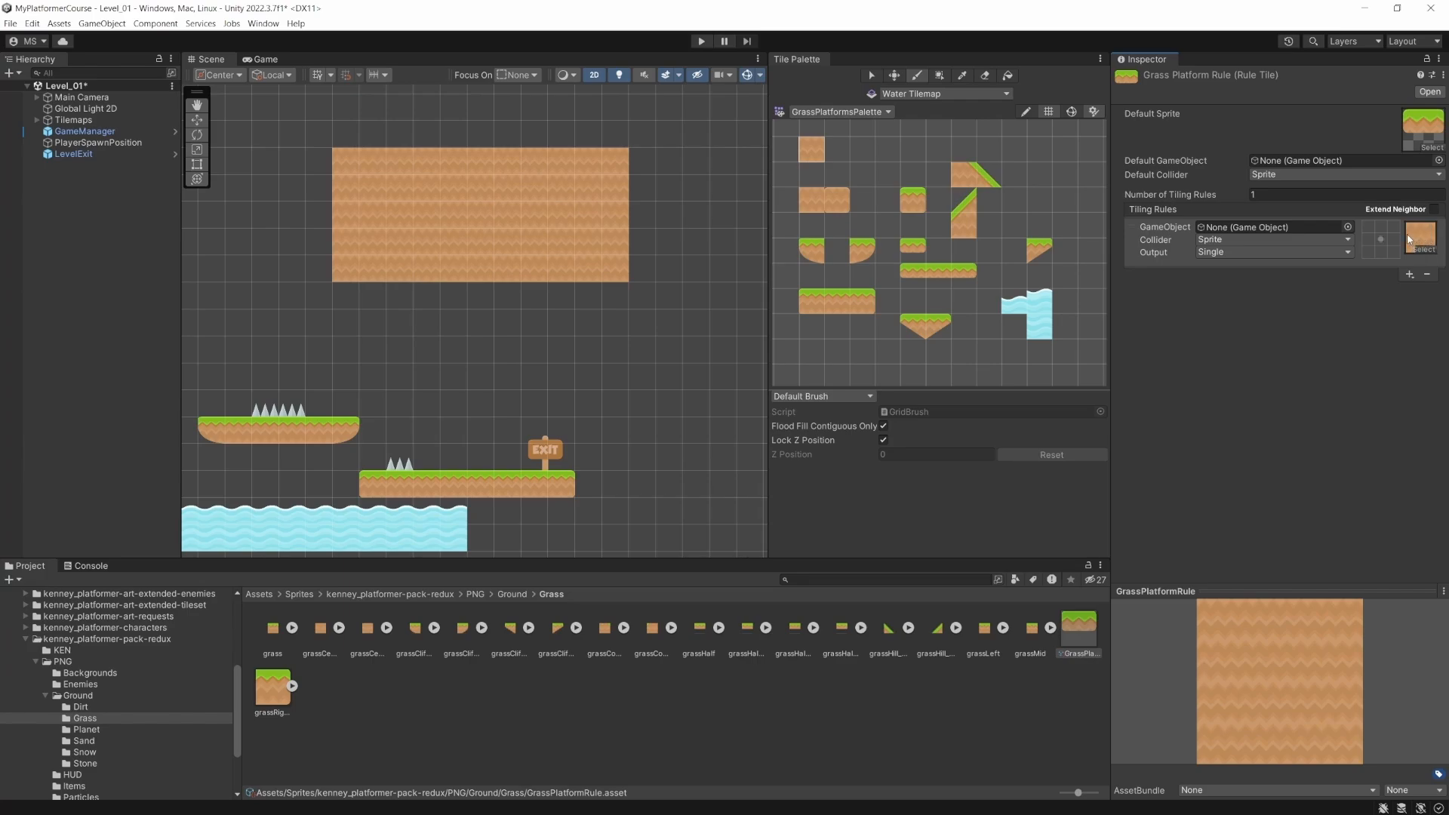
- Require matching tiles in all eight neighboring cells for the first tiling rule
{"action": "left_click", "coordinate": [1368, 227]}
{"action": "left_click", "coordinate": [1380, 227]}
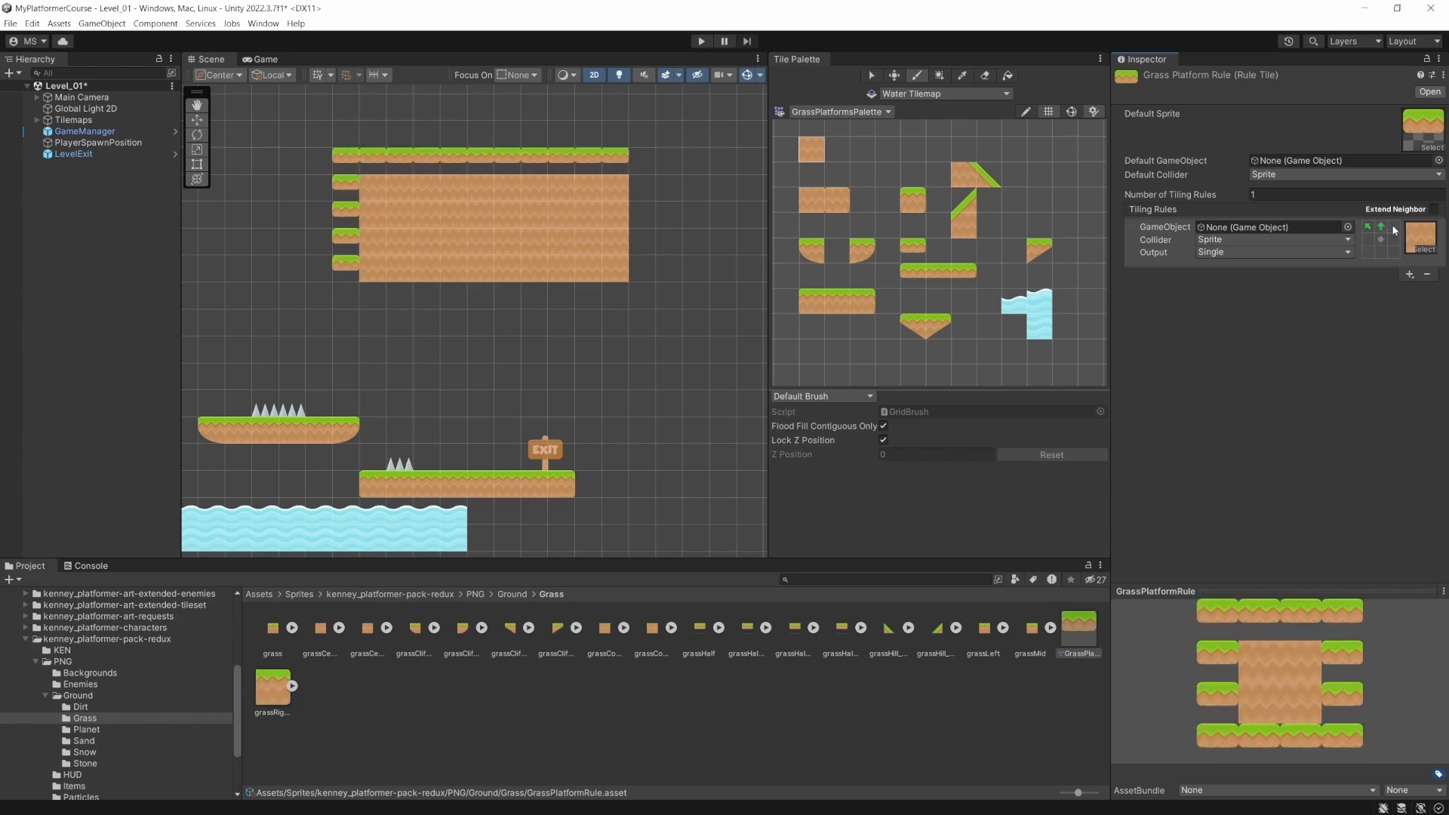
{"action": "left_click", "coordinate": [1393, 226]}
{"action": "left_click", "coordinate": [1393, 239]}
{"action": "left_click", "coordinate": [1393, 252]}
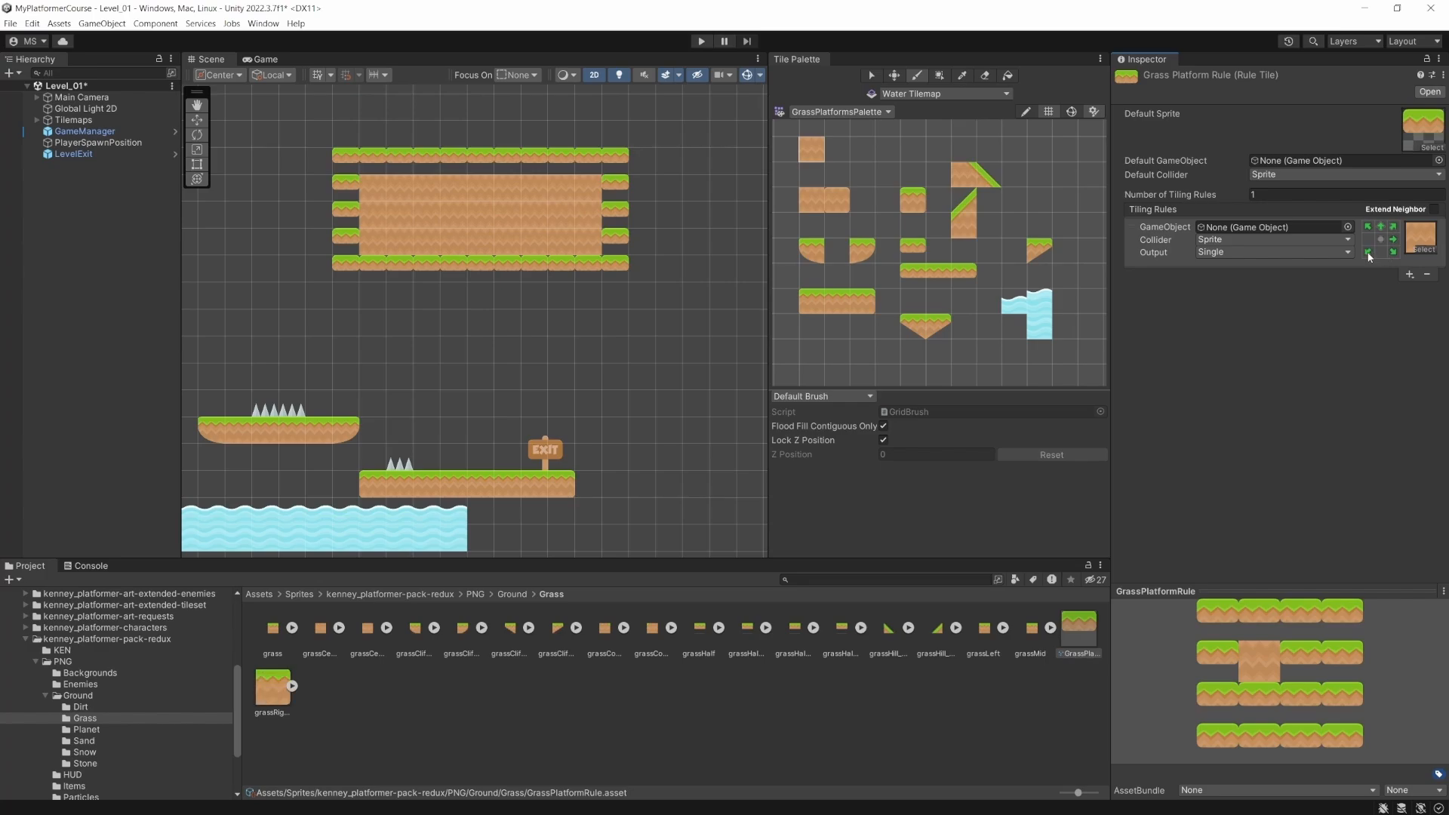
{"action": "left_click", "coordinate": [1368, 252]}
{"action": "left_click", "coordinate": [1380, 252]}
{"action": "left_click", "coordinate": [1368, 239]}
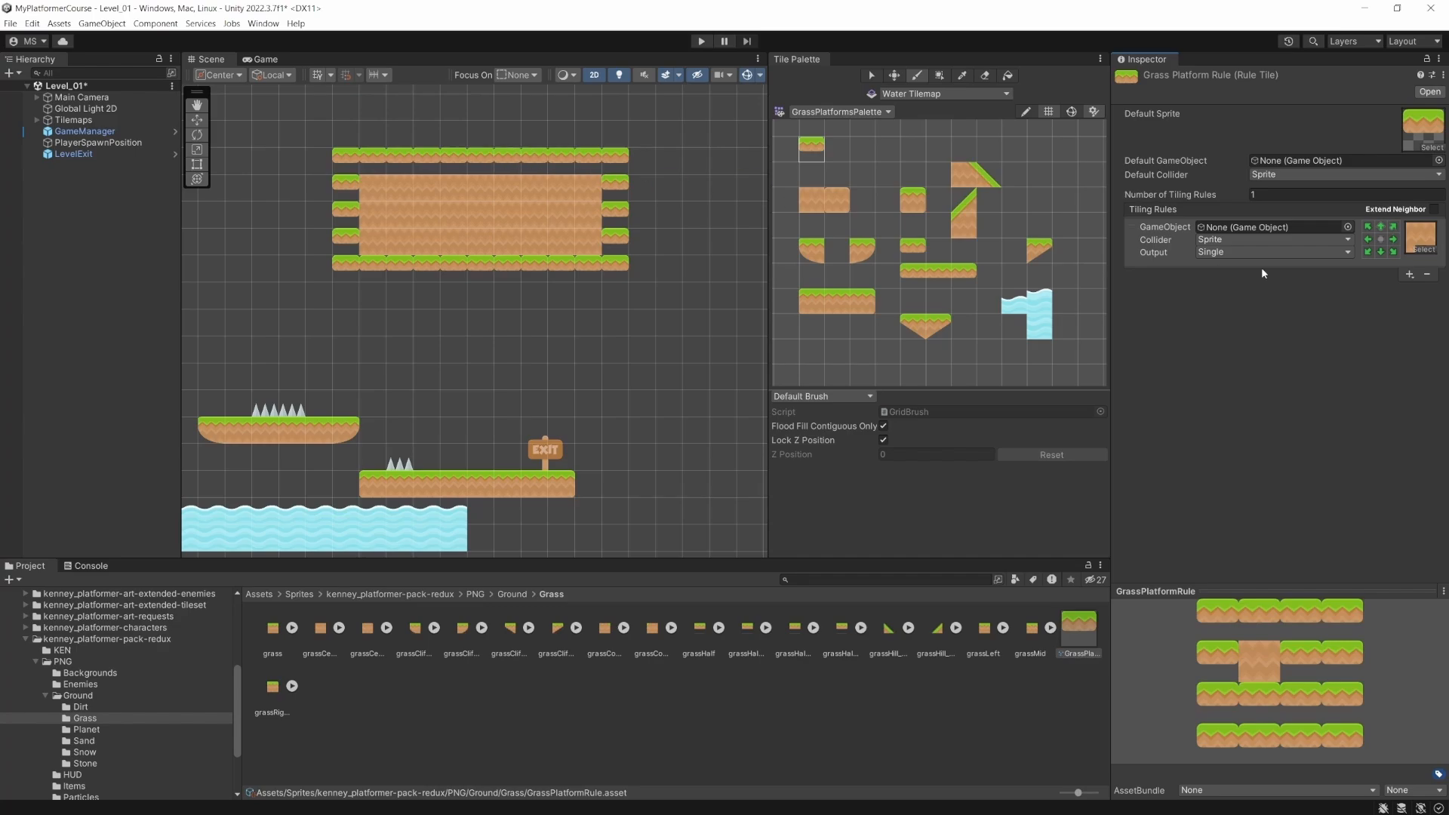
- Add a second tiling rule with the grassMid sprite that requires no matching tile directly above
{"action": "left_click", "coordinate": [1408, 275]}
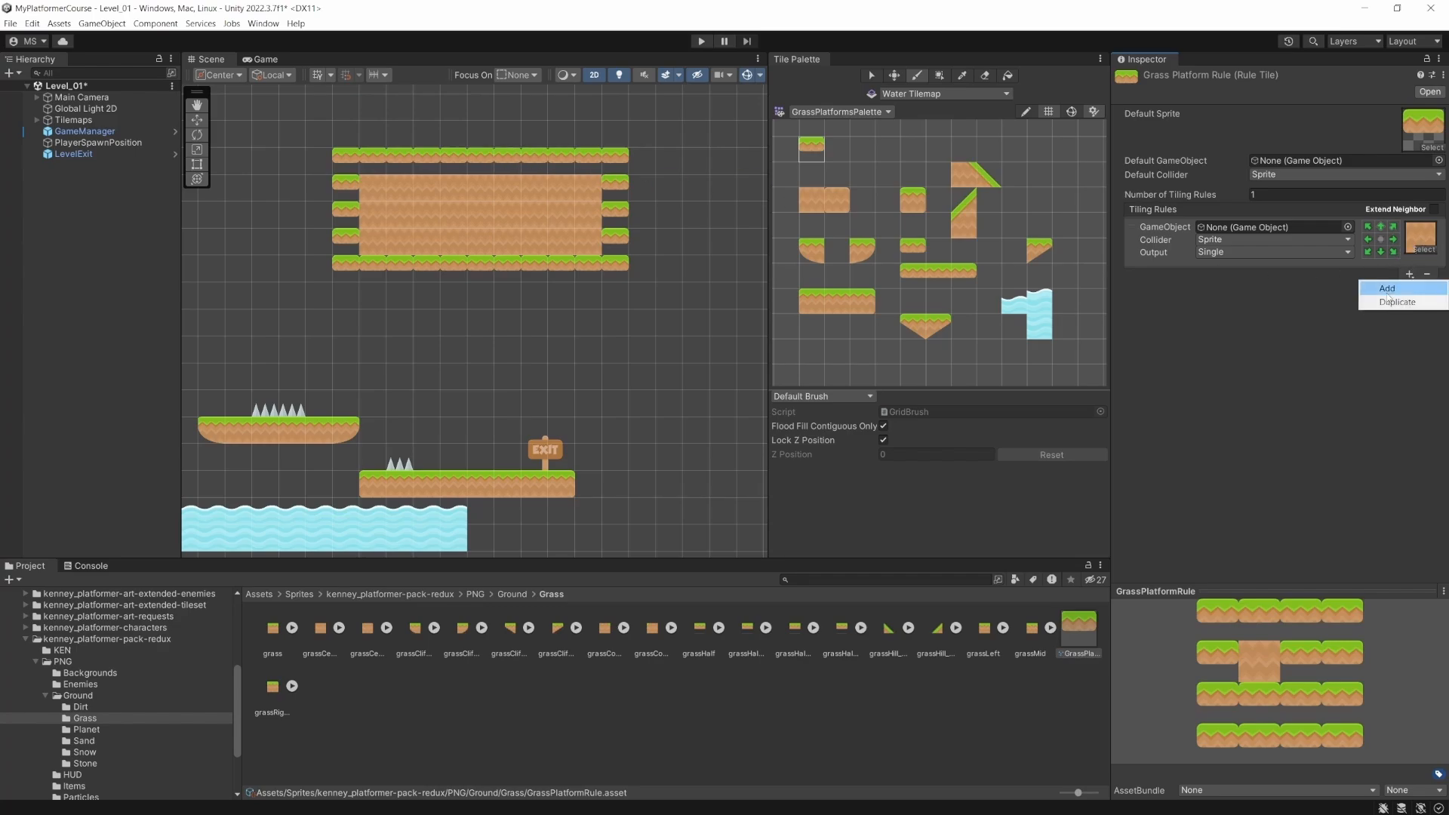
{"action": "left_click", "coordinate": [1389, 293]}
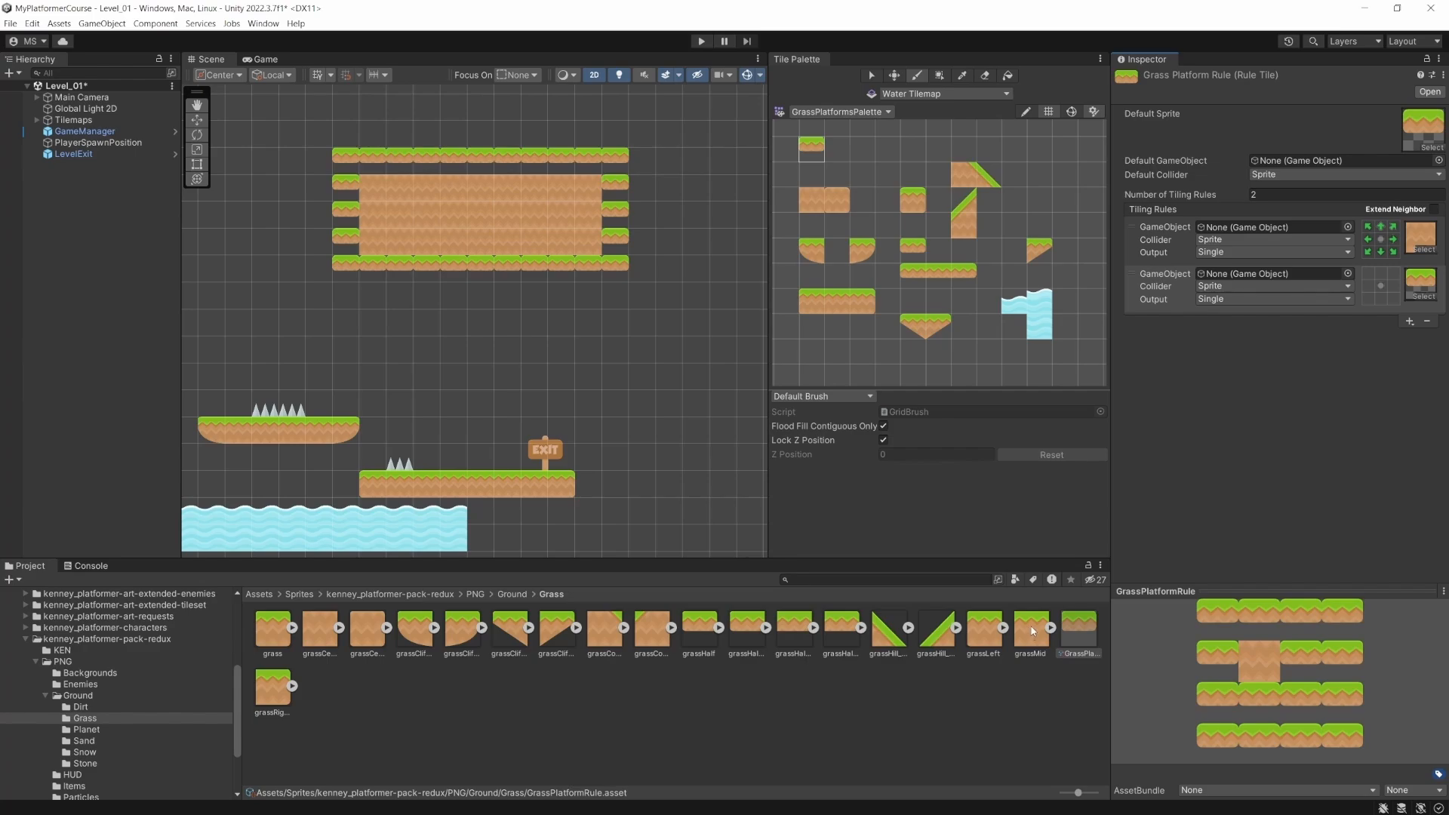
{"action": "left_click_drag", "start_coordinate": [1032, 631], "coordinate": [1420, 287]}
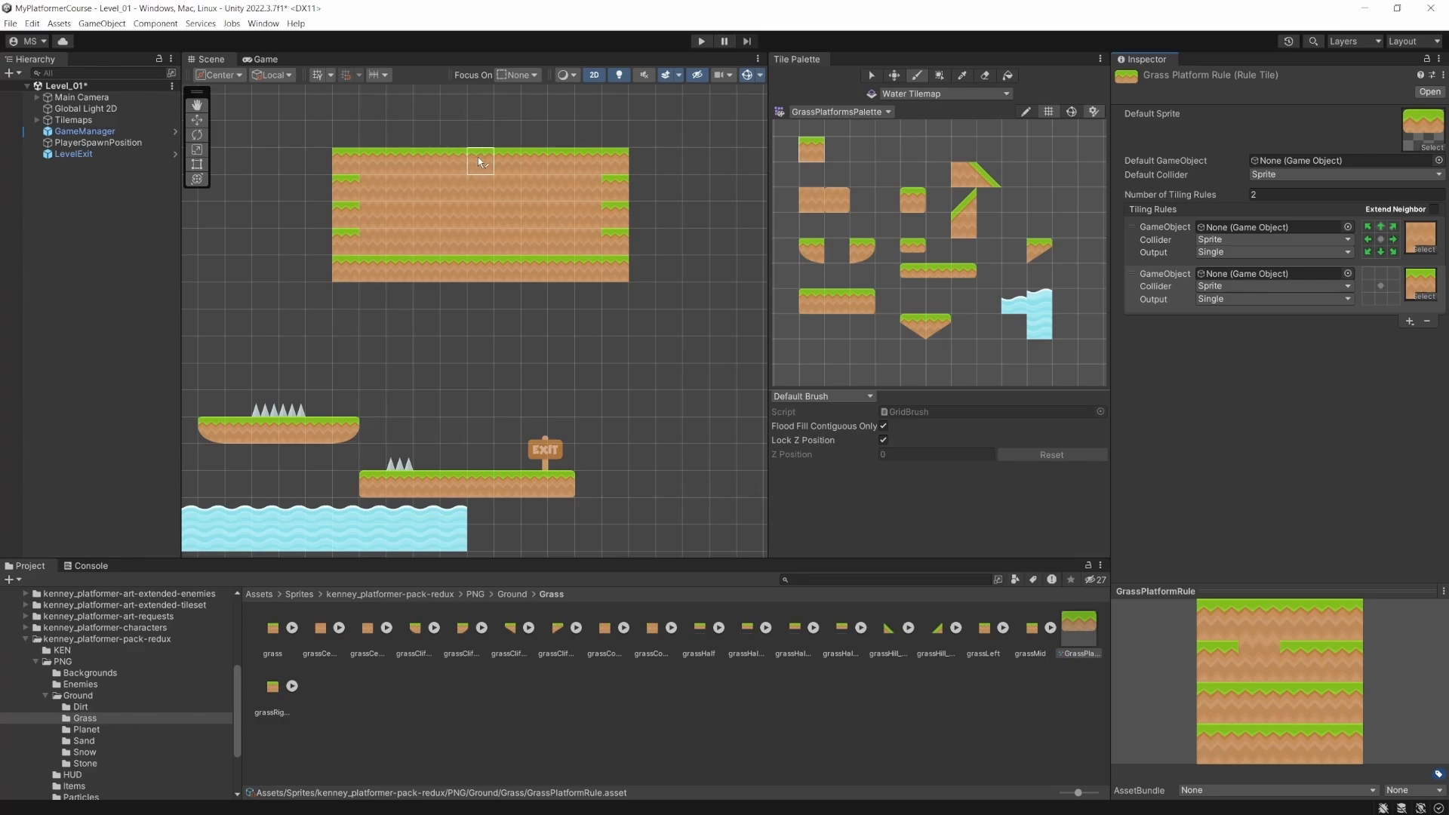
{"action": "left_click", "coordinate": [1381, 274]}
{"action": "left_click", "coordinate": [1381, 273]}
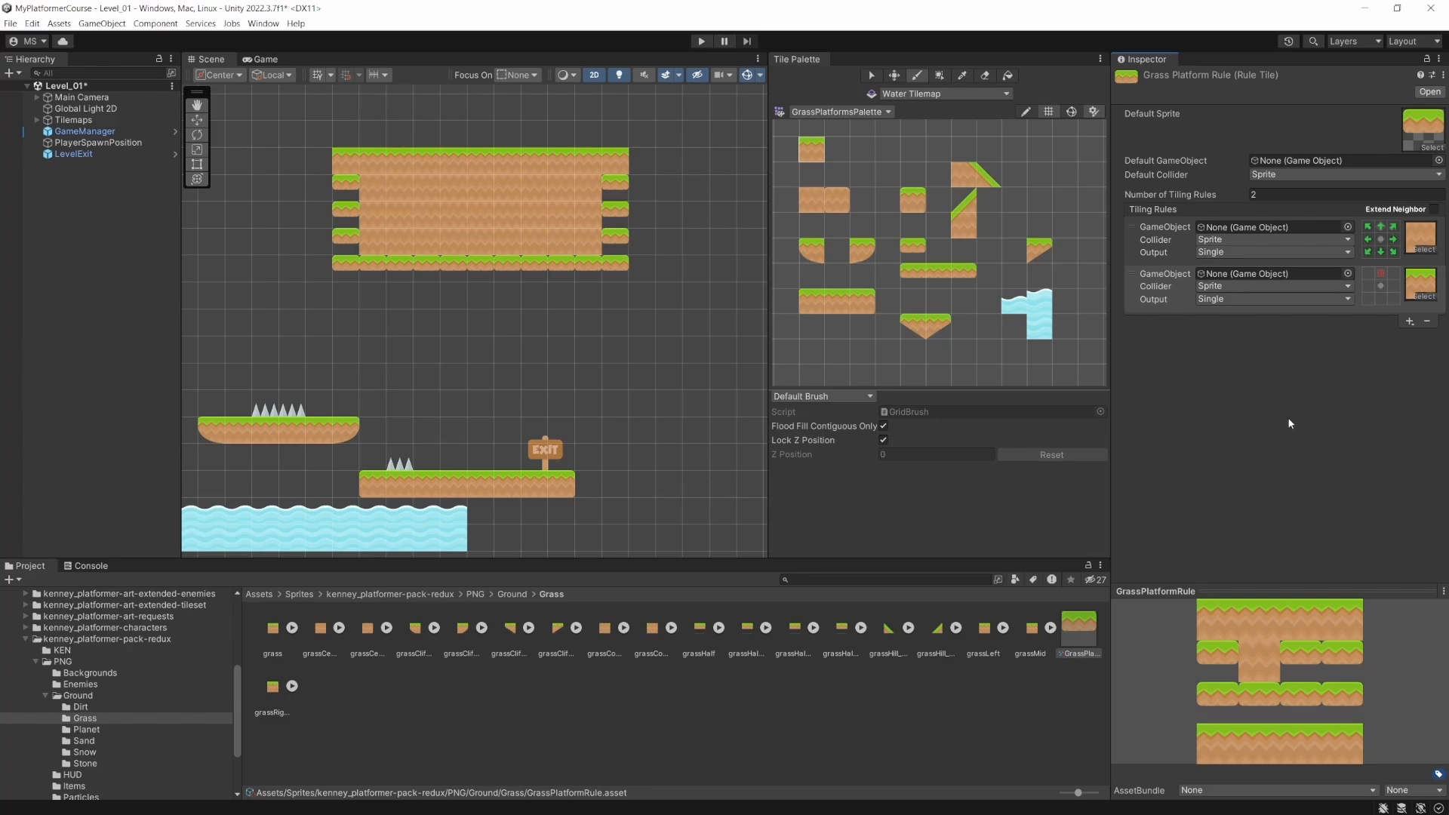
- Add a third tiling rule with the left-end sloped grass cliff sprite, and extend the painted block's top row by one tile at each end
{"action": "left_click", "coordinate": [1409, 325]}
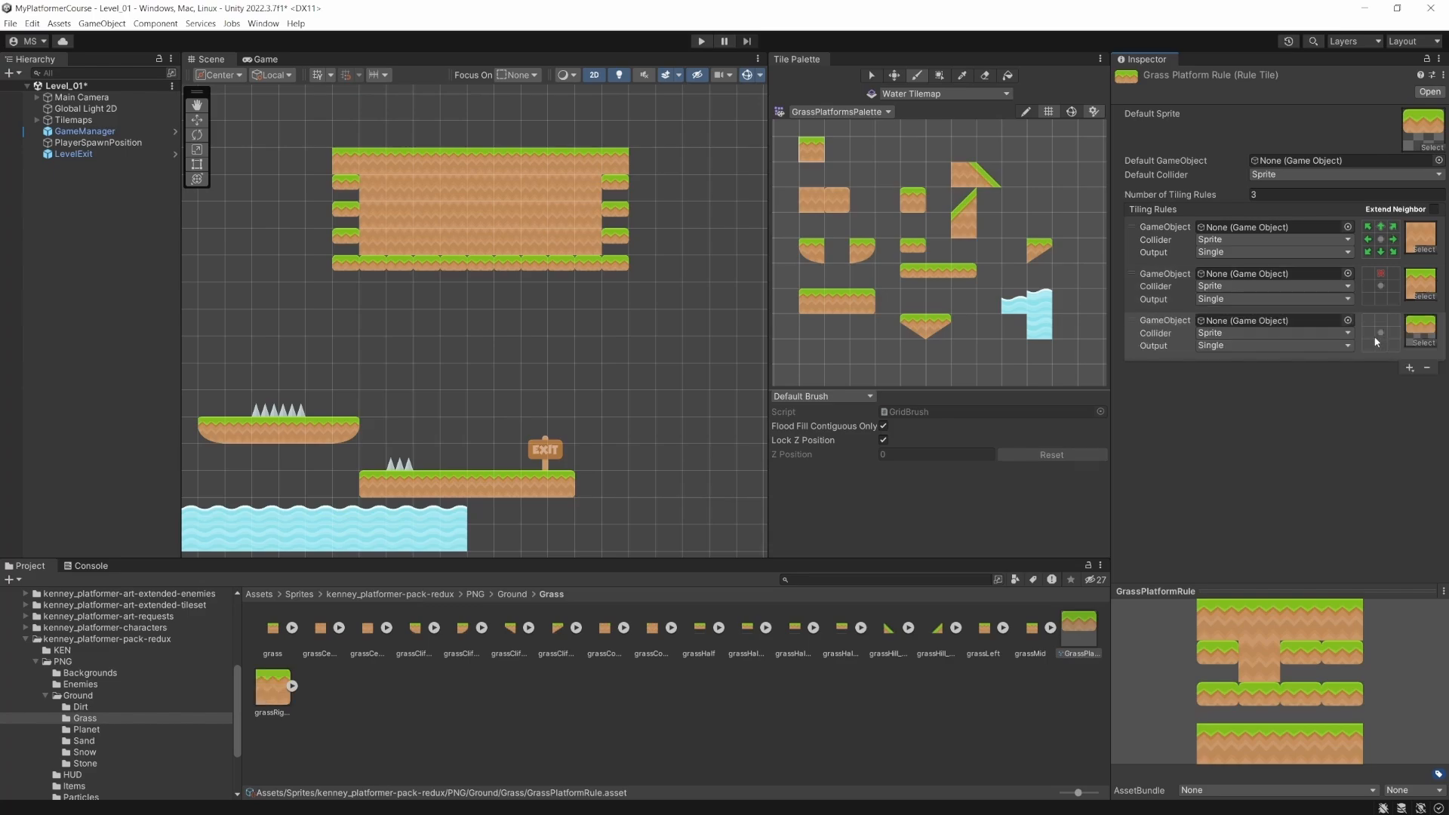
{"action": "left_click_drag", "start_coordinate": [515, 636], "coordinate": [1423, 332]}
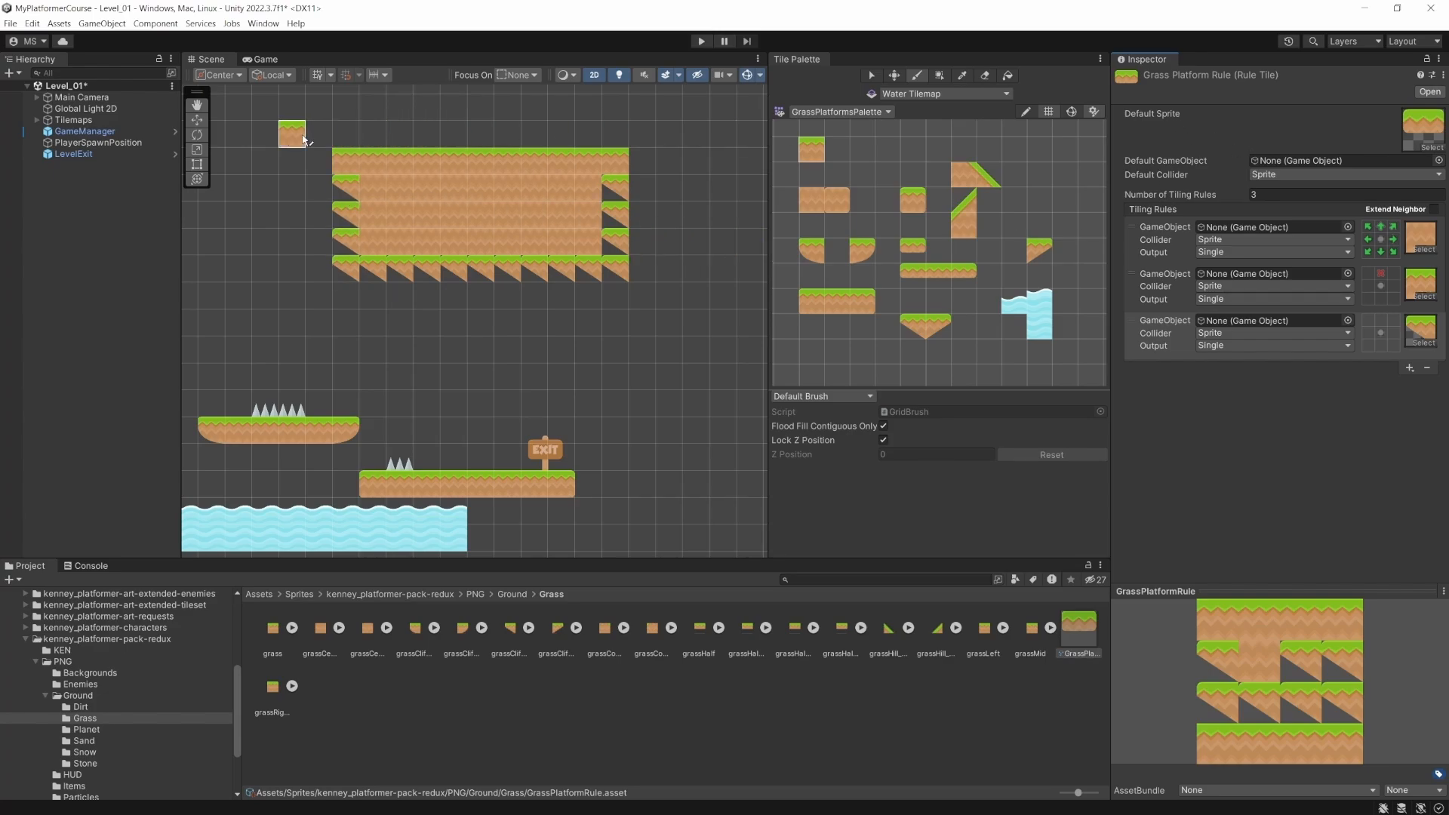
{"action": "left_click", "coordinate": [319, 160]}
{"action": "left_click", "coordinate": [653, 164]}
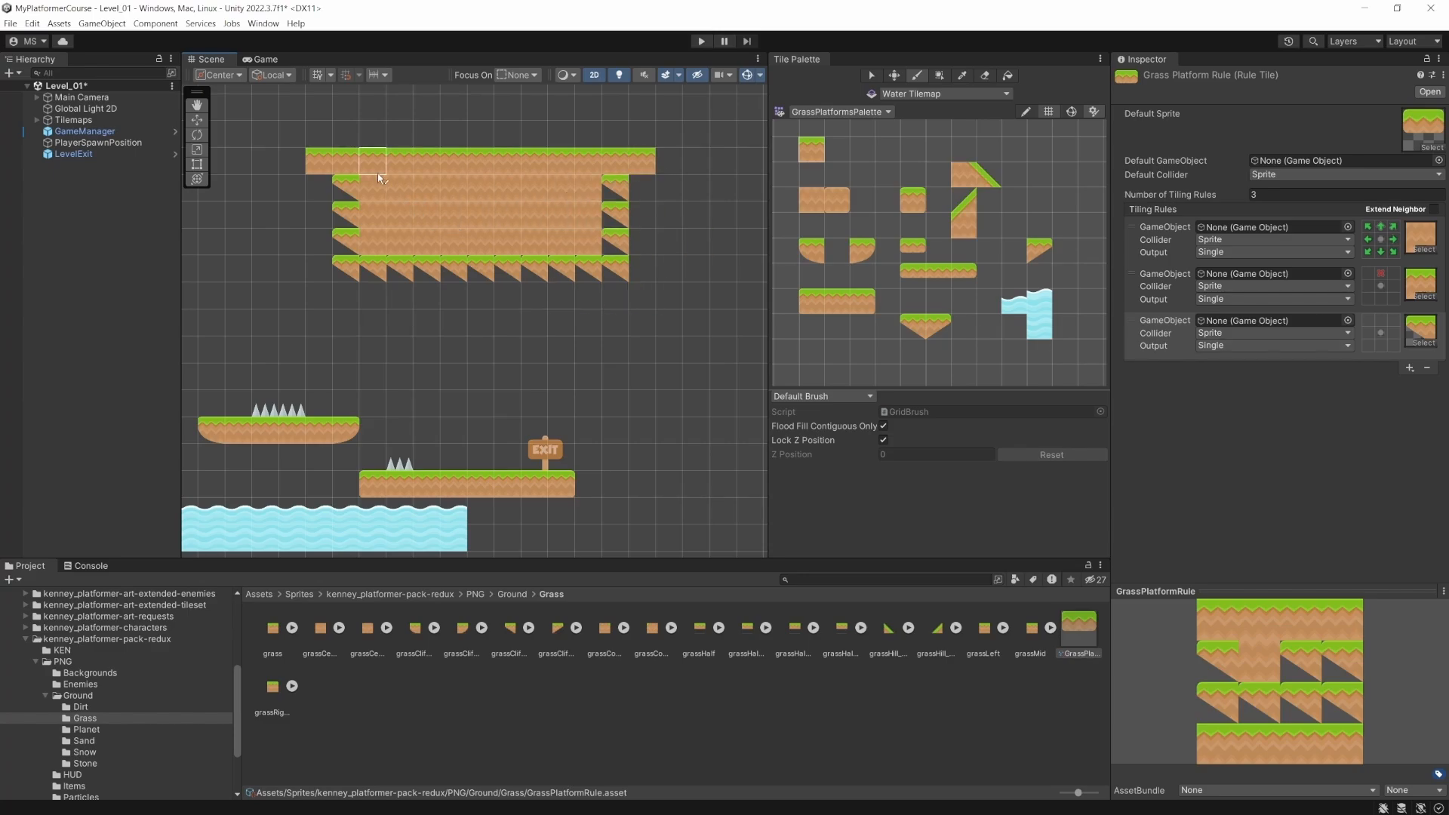
- Set the third rule to require a matching tile on the right and none on the left, above or below
{"action": "left_click", "coordinate": [1393, 332]}
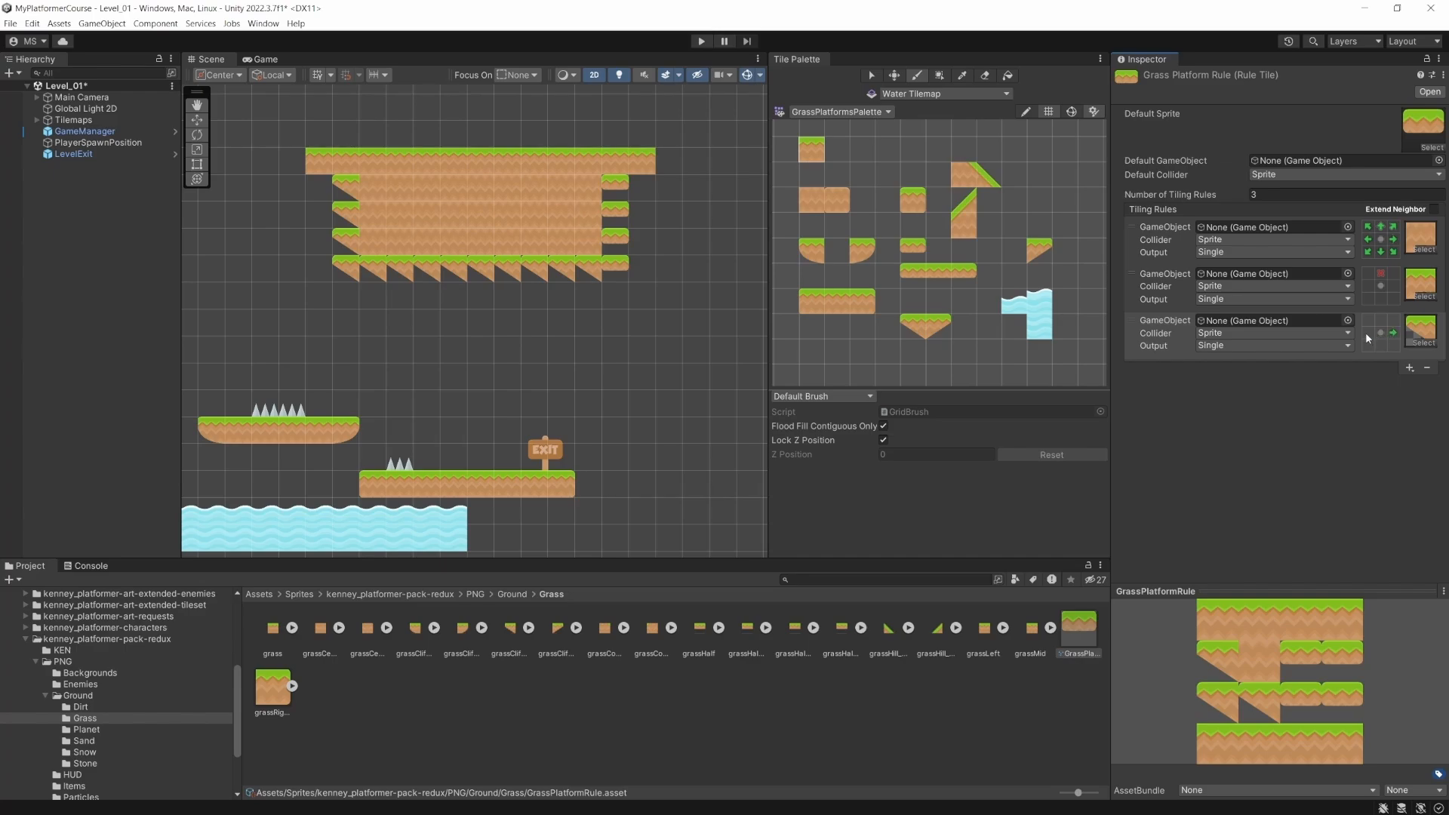
{"action": "left_click", "coordinate": [1367, 333]}
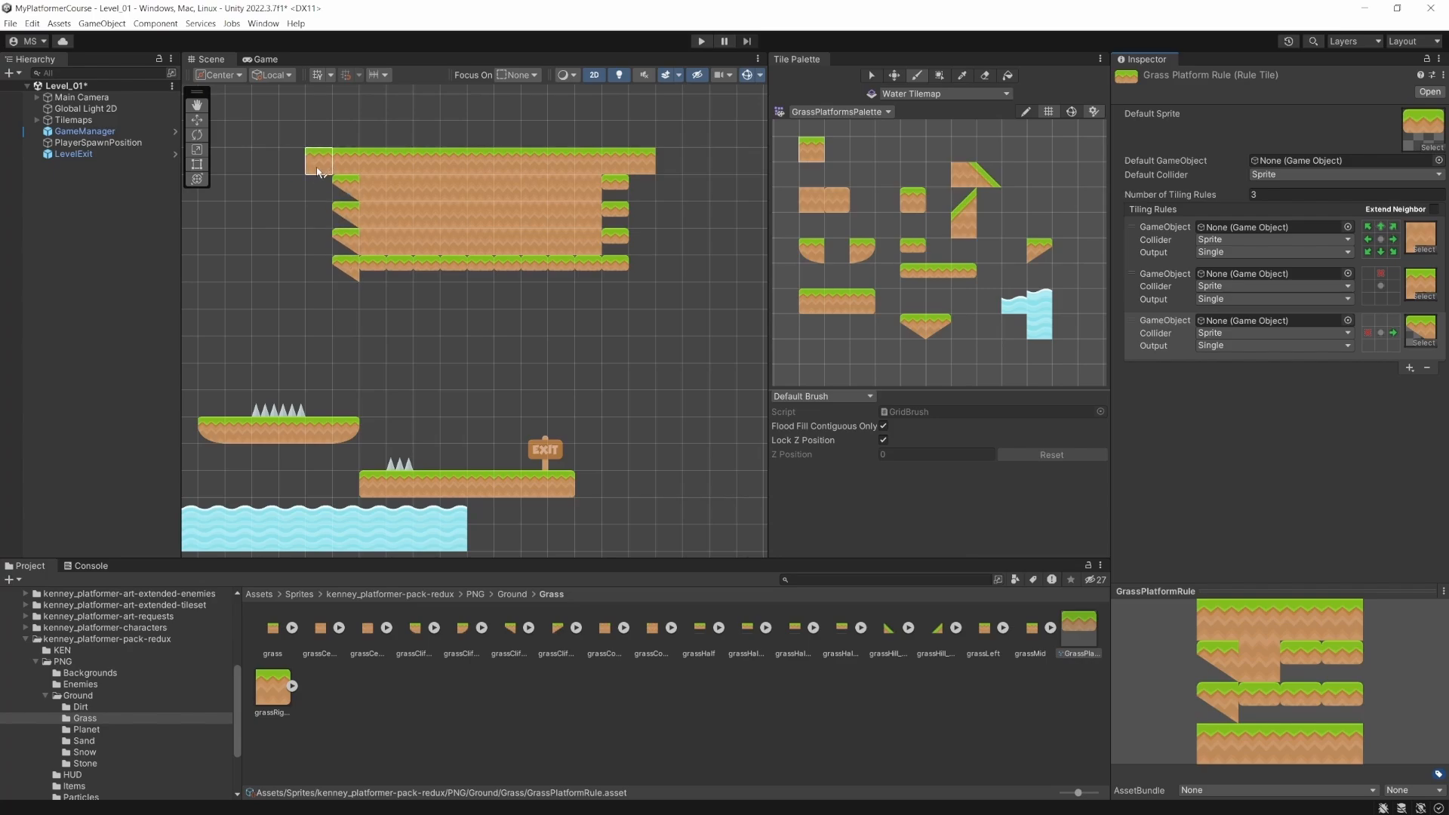
{"action": "left_click", "coordinate": [326, 192]}
{"action": "key", "text": "ctrl+z"}
{"action": "left_click", "coordinate": [1380, 320]}
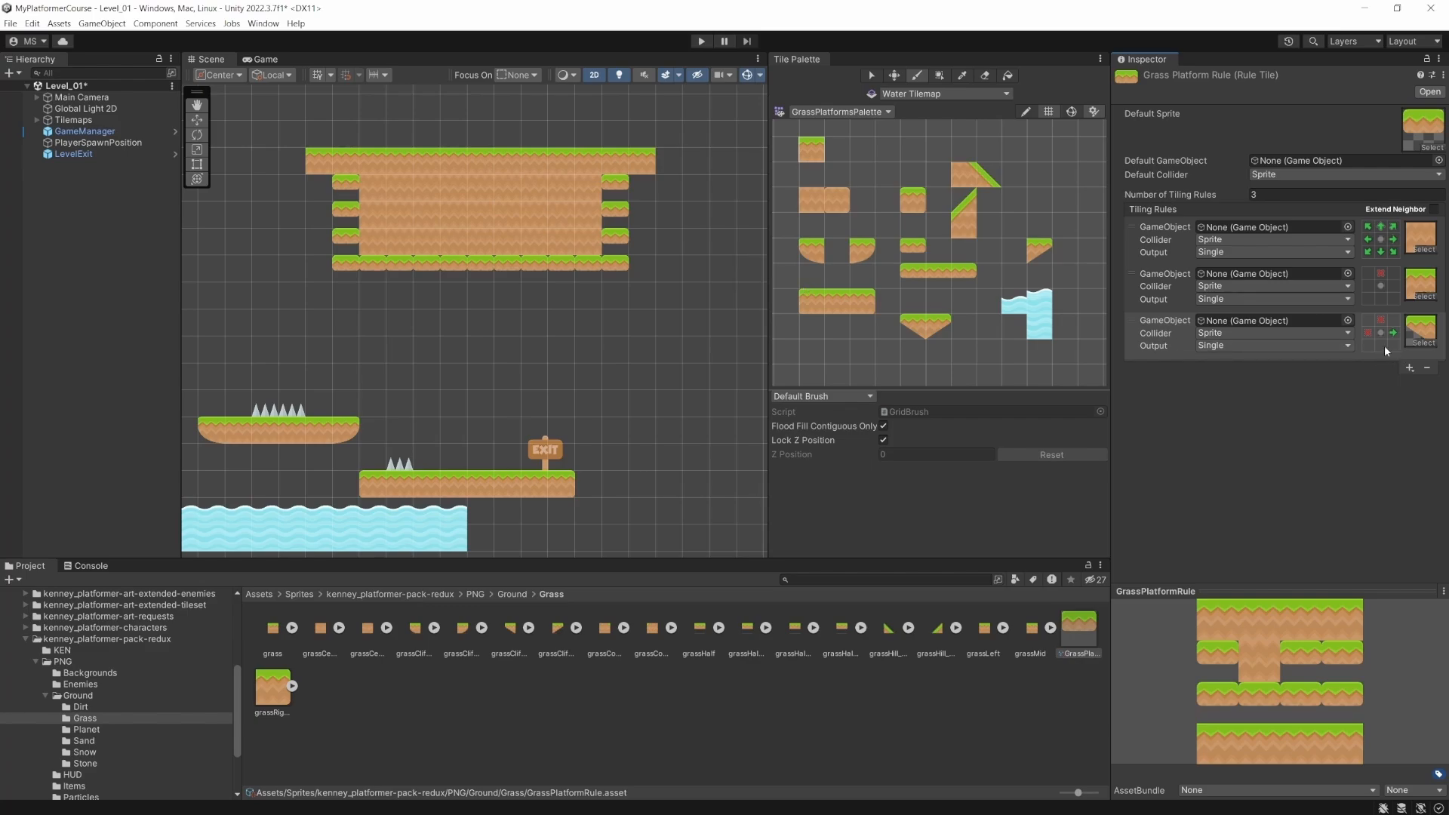
{"action": "left_click", "coordinate": [1381, 345]}
- Try the sloped cliff rule above the grassMid rule, and return it to the end of the tiling rules
{"action": "left_click_drag", "start_coordinate": [1144, 349], "coordinate": [1149, 300]}
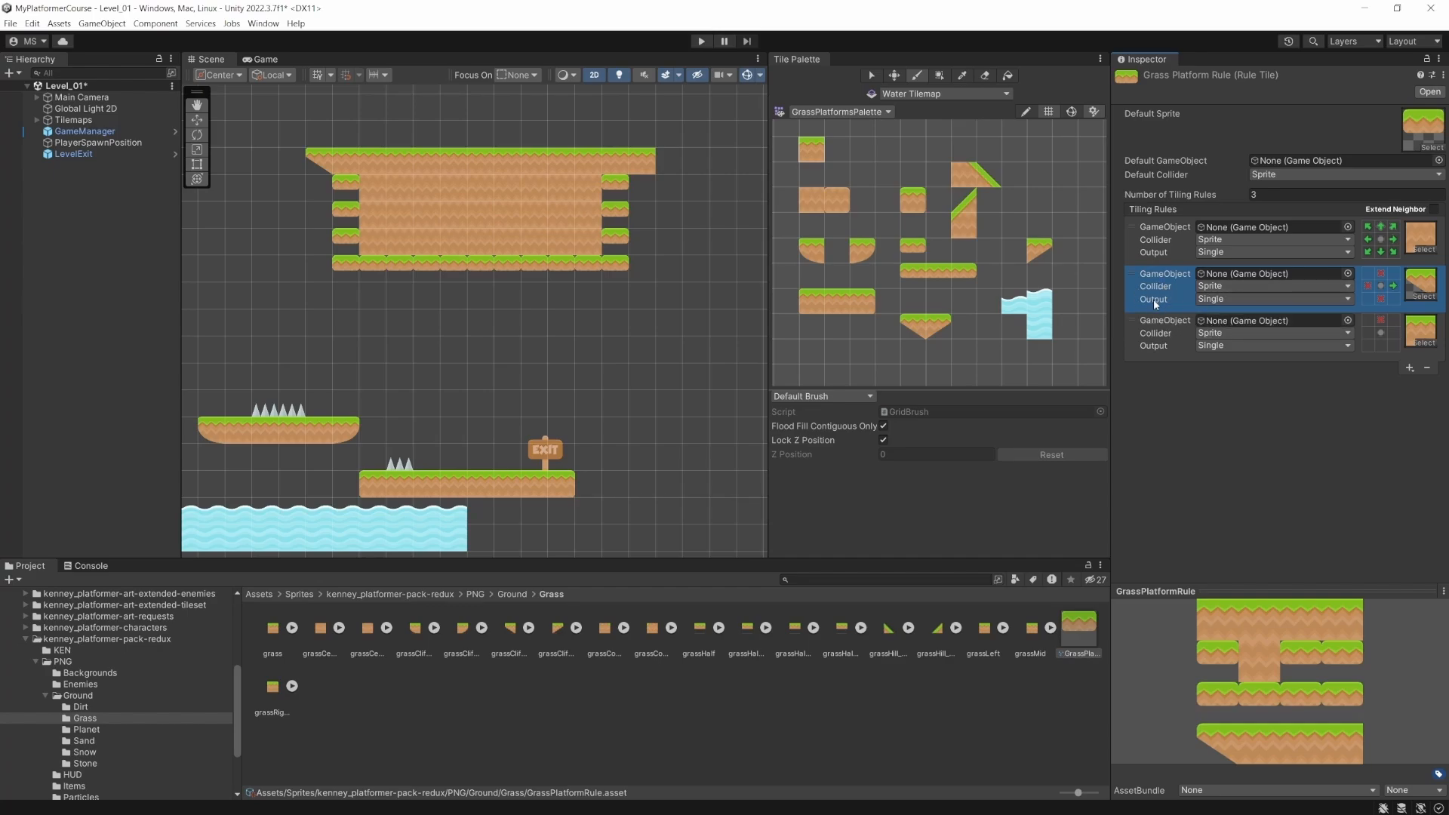
{"action": "left_click_drag", "start_coordinate": [1136, 288], "coordinate": [1140, 325]}
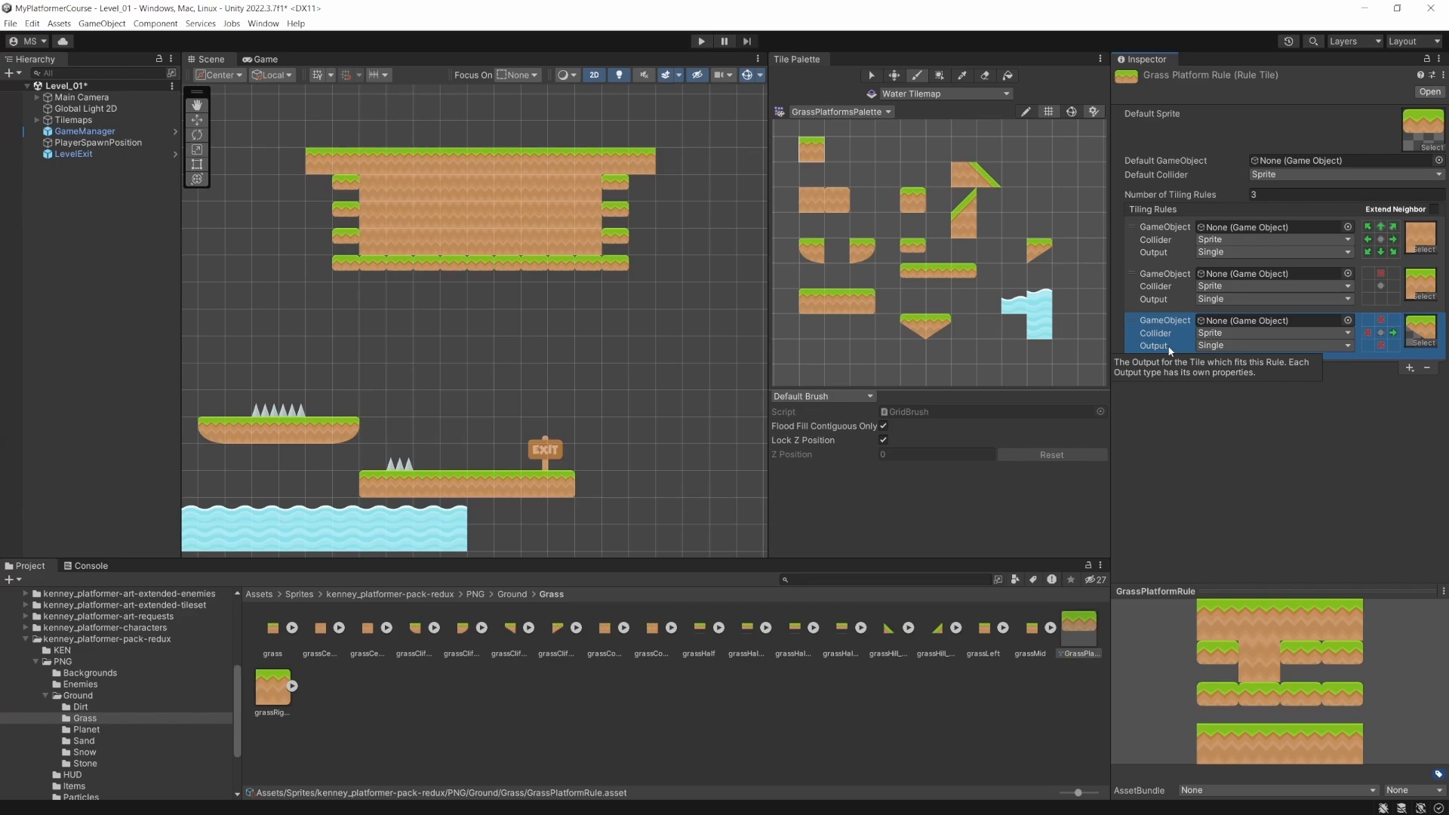
- Move the sloped cliff rule above the grassMid rule and set its center transform to mirror horizontally
{"action": "left_click_drag", "start_coordinate": [1170, 351], "coordinate": [1169, 301]}
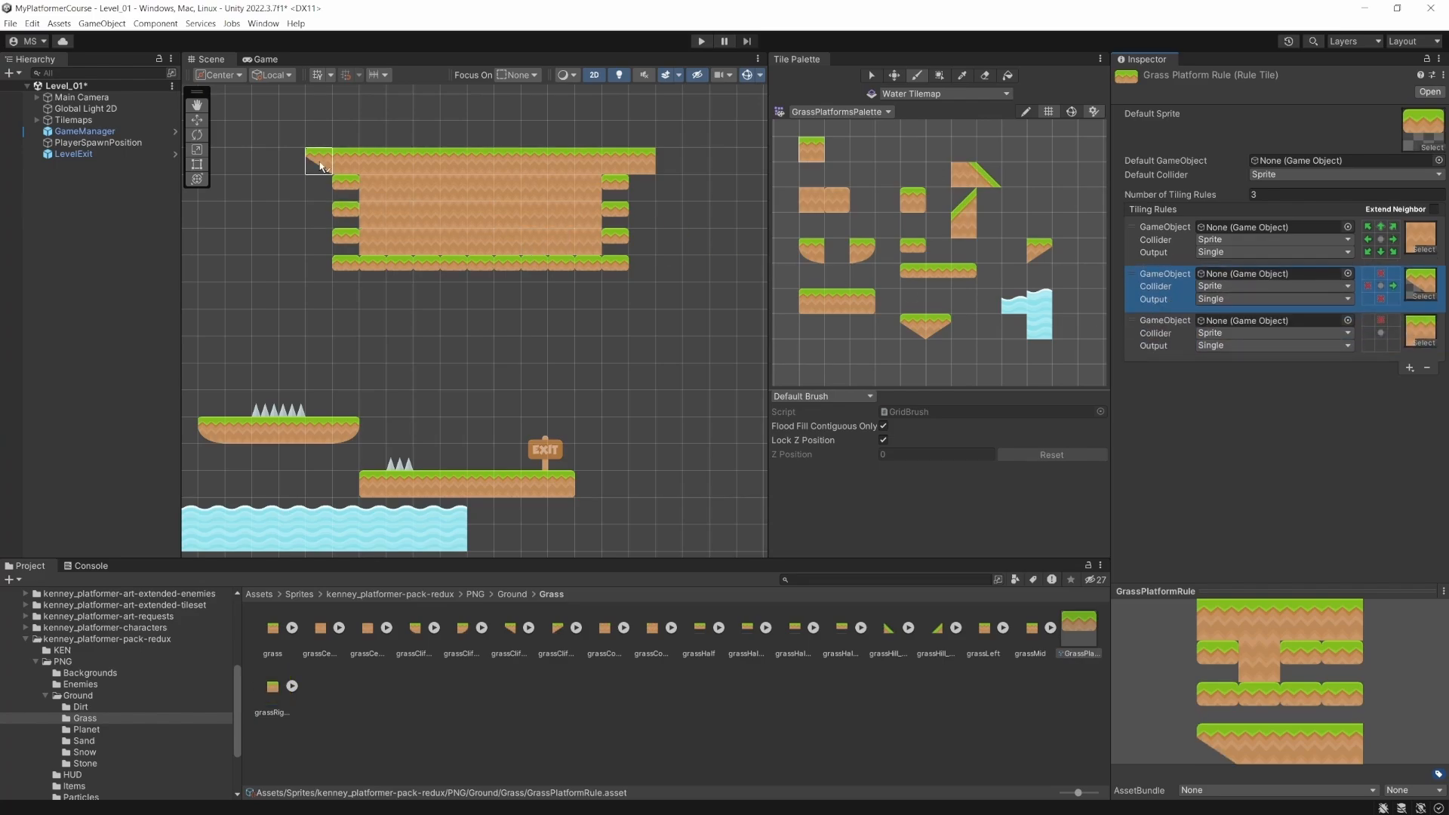
{"action": "left_click", "coordinate": [654, 174]}
{"action": "left_click", "coordinate": [1382, 288]}
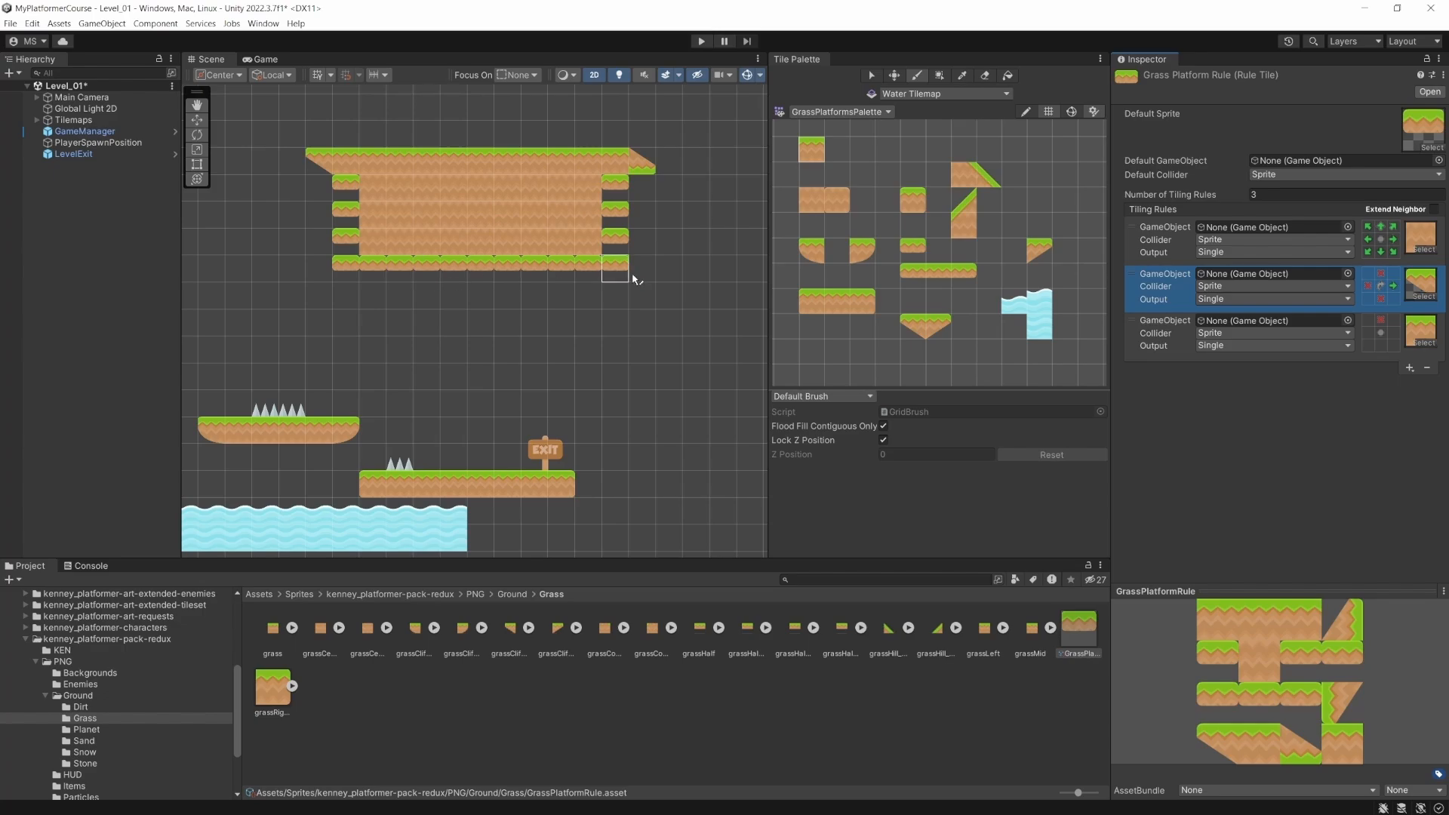
{"action": "left_click", "coordinate": [1381, 287]}
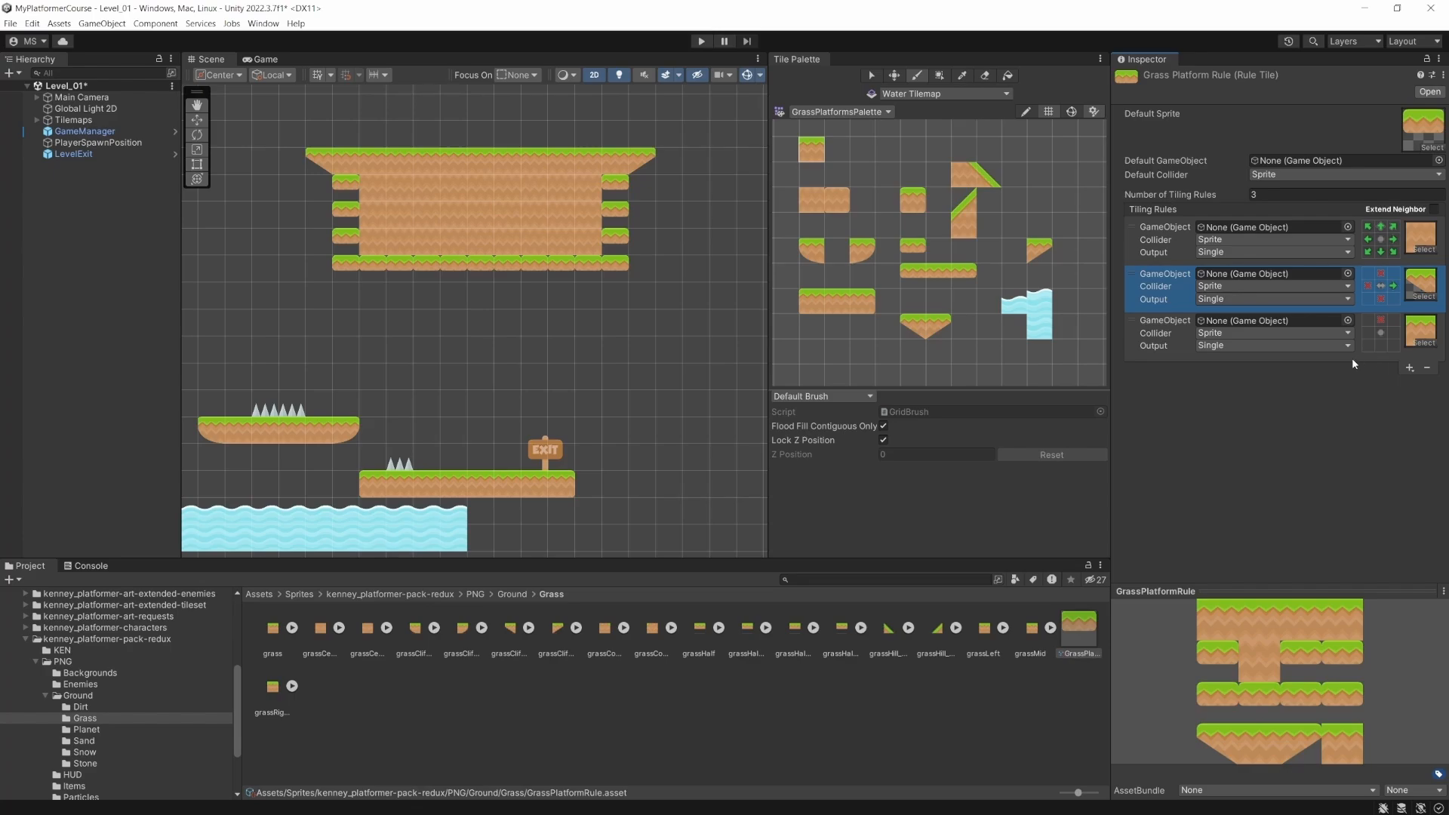
- Add a fourth tiling rule at the end of the list with the plain dirt center sprite and no neighbor conditions
{"action": "left_click", "coordinate": [1408, 369]}
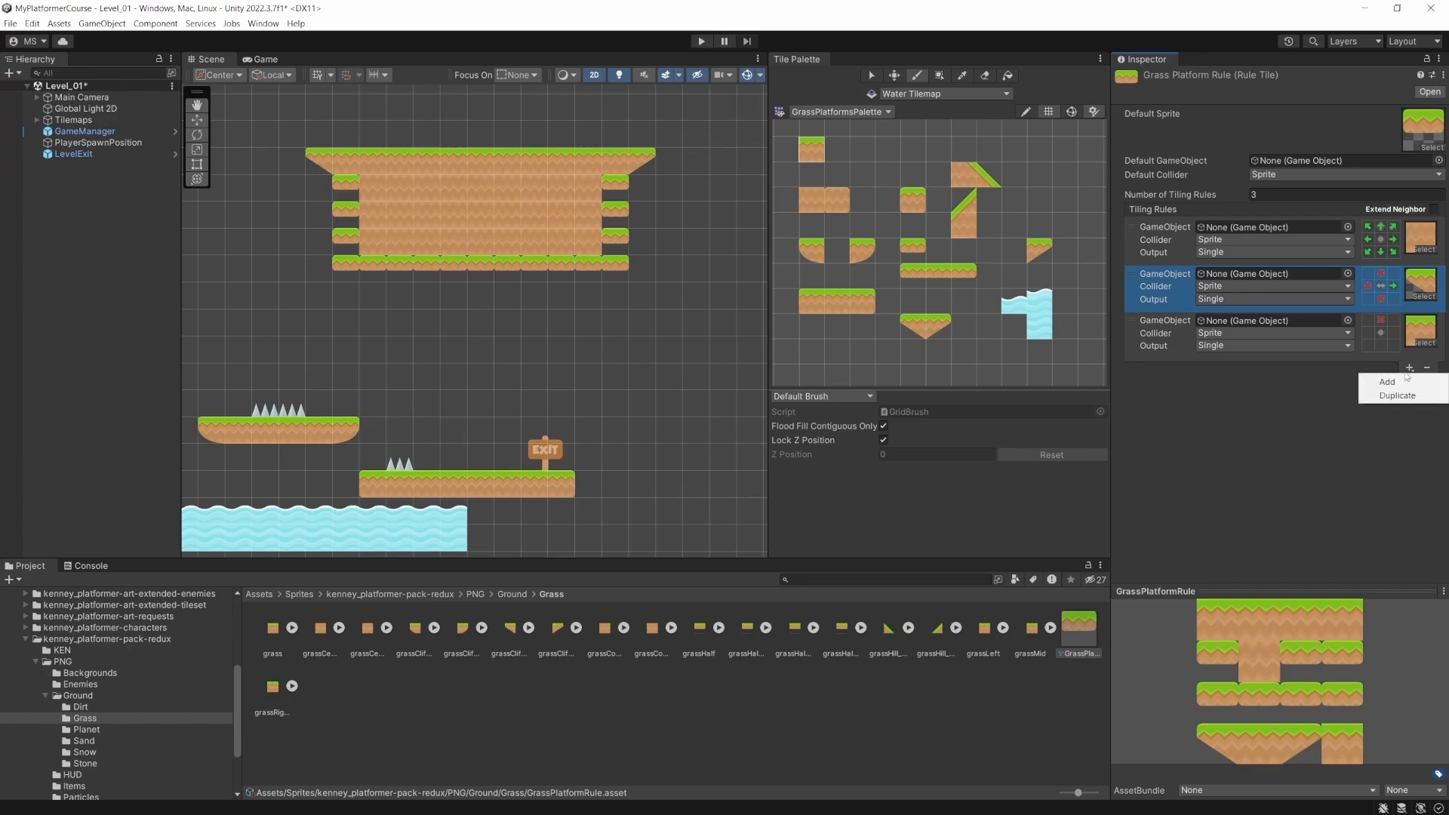
{"action": "left_click", "coordinate": [1387, 394]}
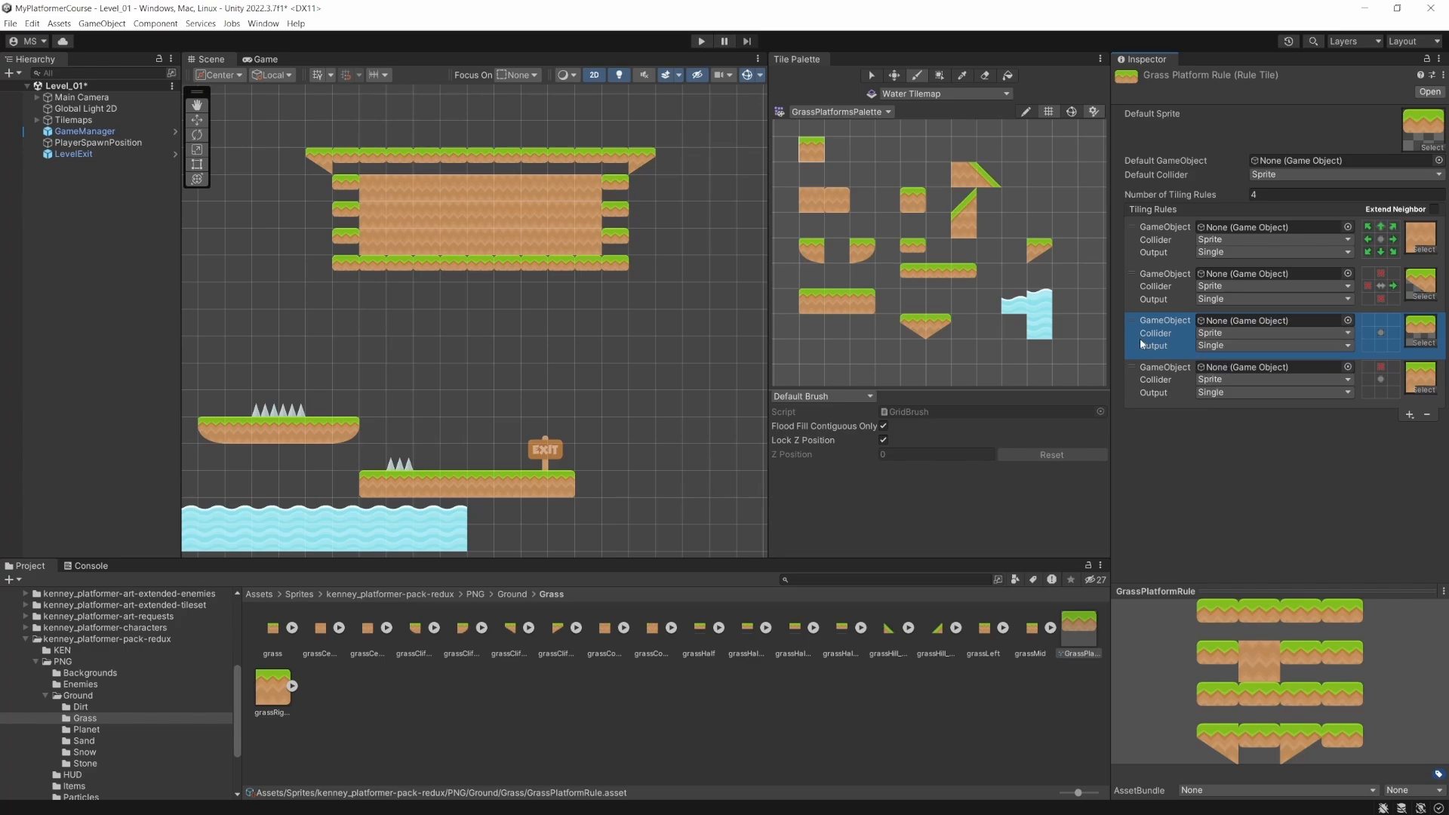
{"action": "left_click_drag", "start_coordinate": [1144, 345], "coordinate": [1148, 388]}
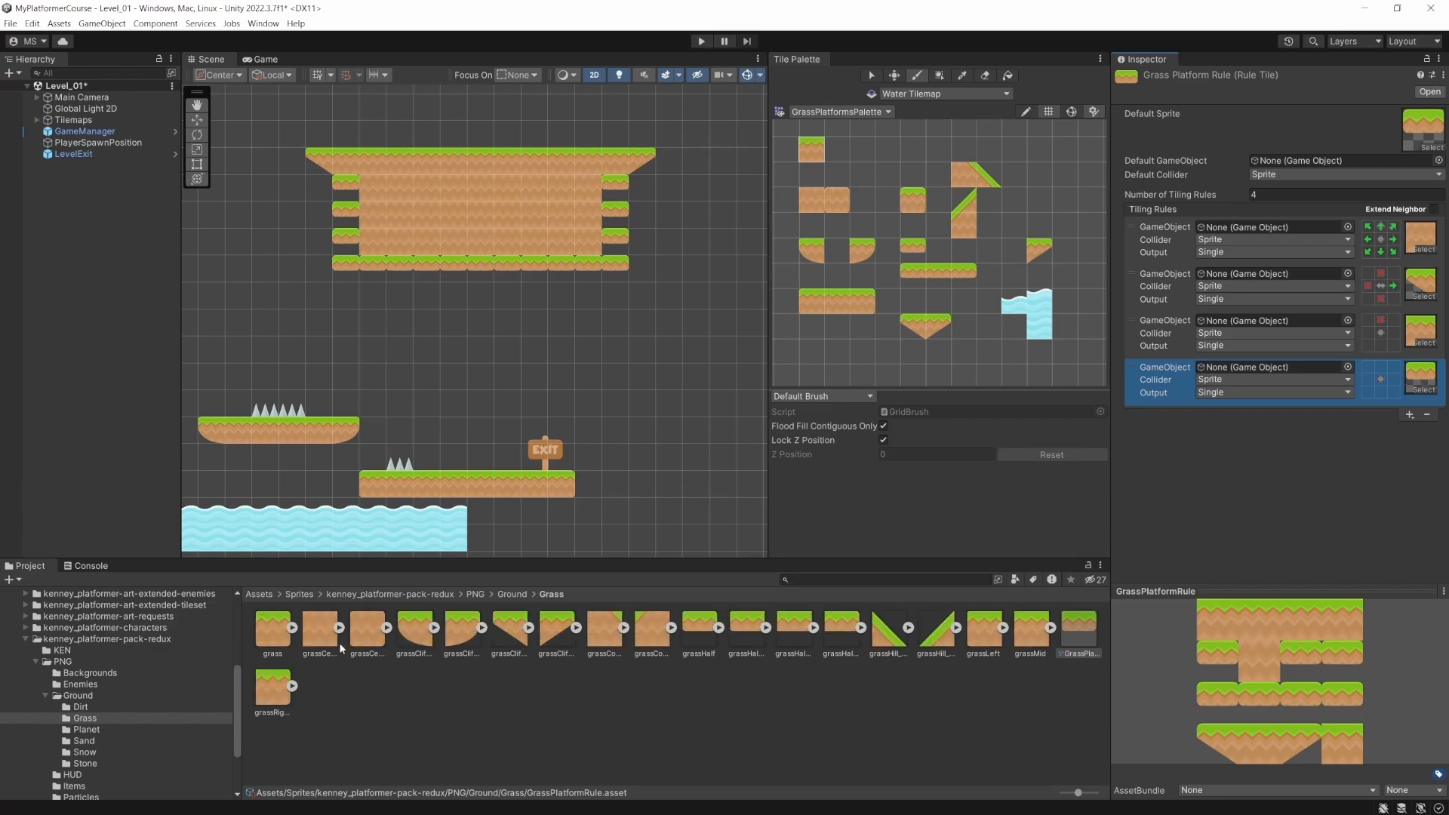
{"action": "left_click_drag", "start_coordinate": [331, 637], "coordinate": [1418, 381]}
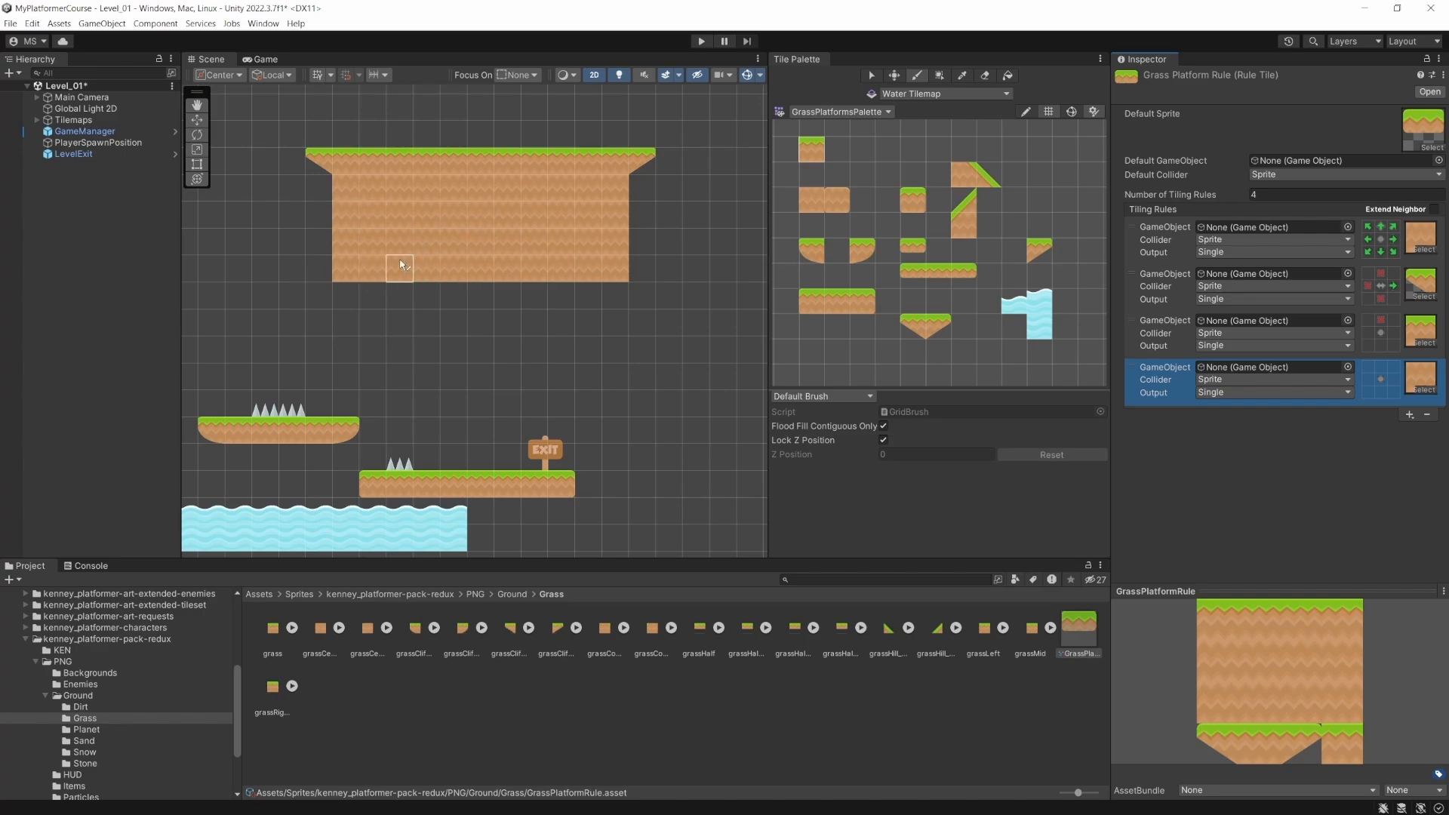
- Paint a stepped test platform with the rule tile in the empty area below the large block
{"action": "left_click", "coordinate": [317, 293]}
{"action": "mouse_move", "coordinate": [519, 337]}
{"action": "left_mouse_down"}
{"action": "mouse_move", "coordinate": [700, 341]}
{"action": "mouse_move", "coordinate": [555, 346]}
{"action": "mouse_move", "coordinate": [504, 381]}
{"action": "left_mouse_up"}
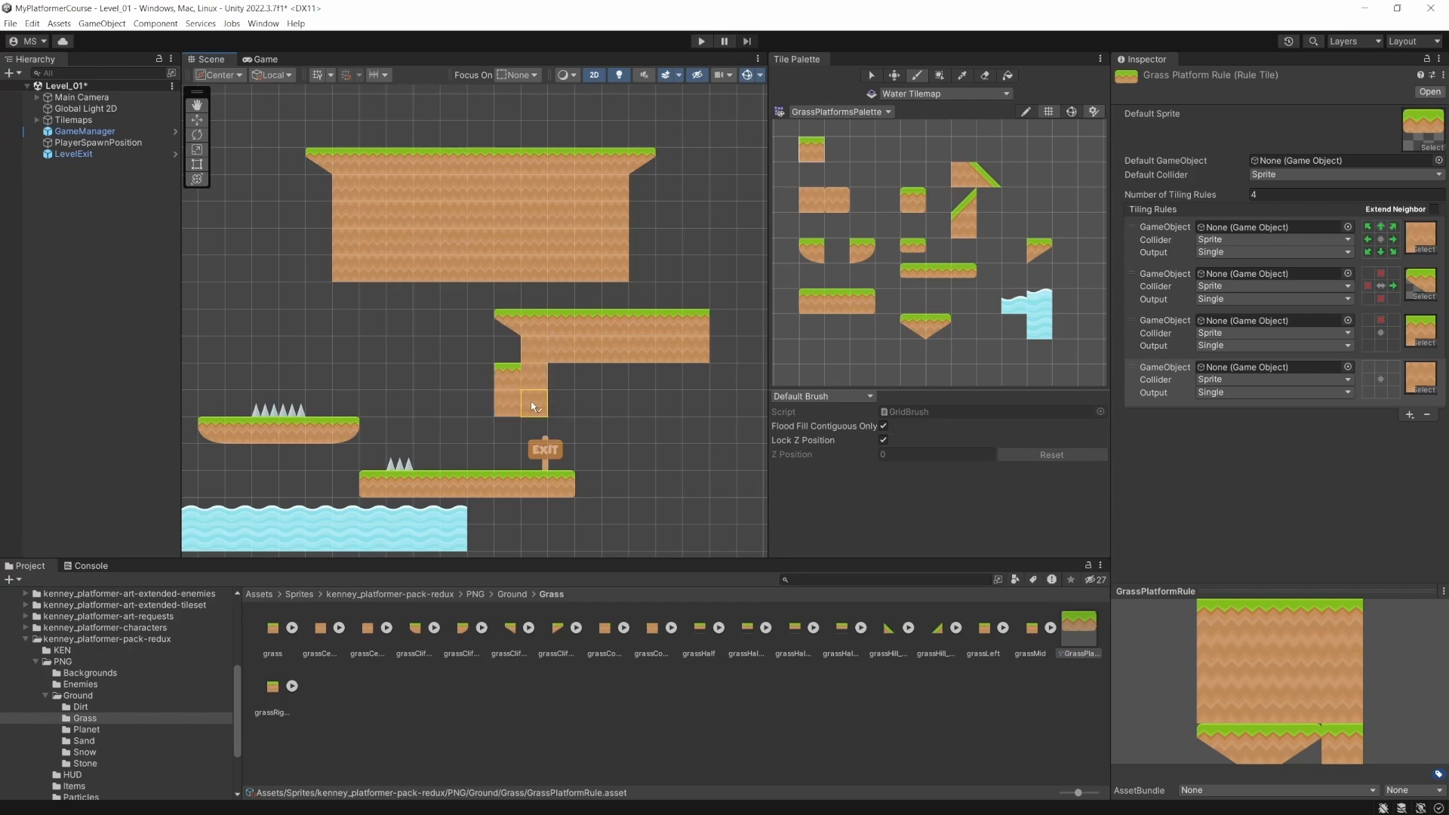
{"action": "left_click_drag", "start_coordinate": [498, 405], "coordinate": [477, 387]}
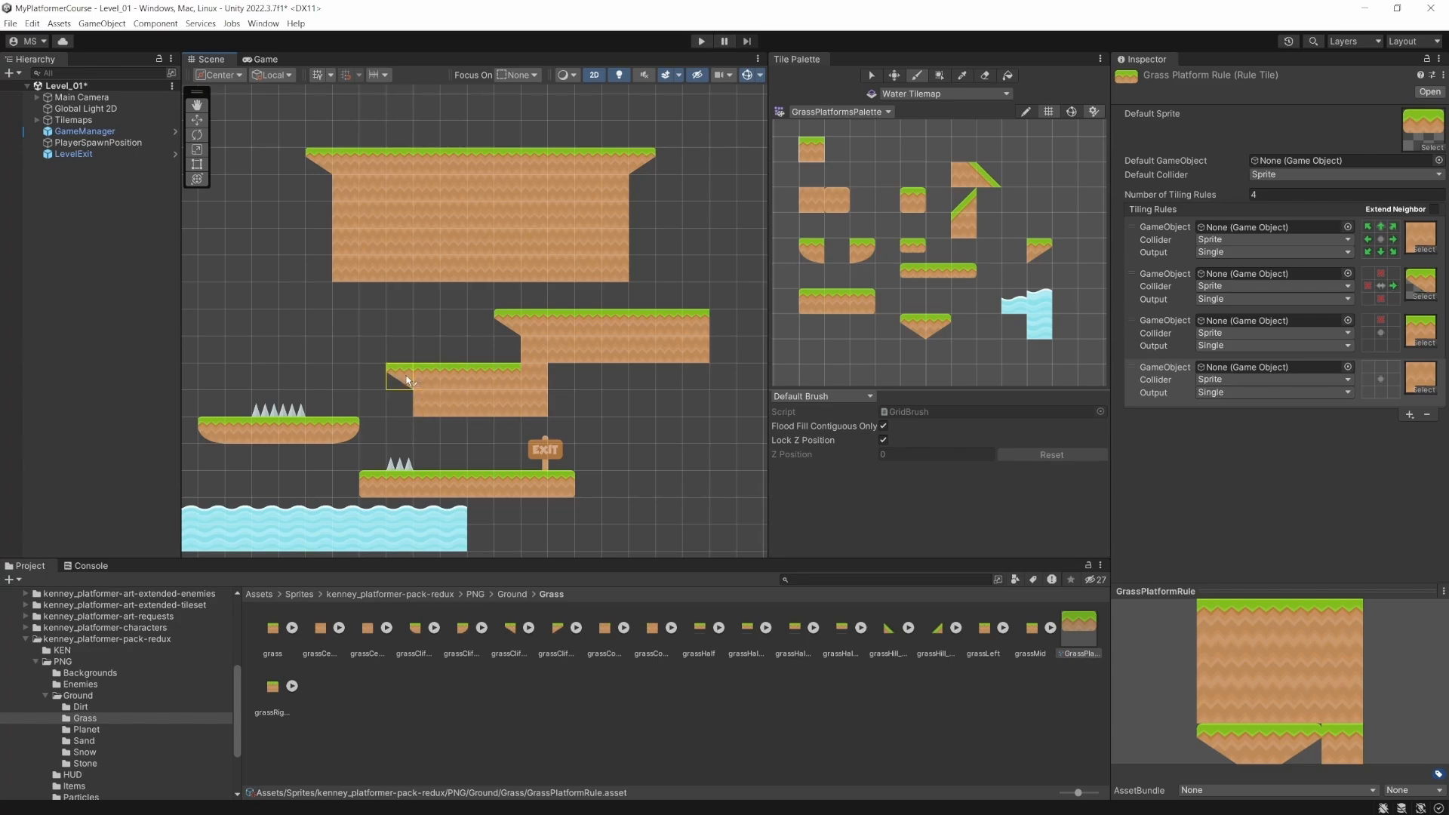
{"action": "mouse_move", "coordinate": [564, 377]}
{"action": "left_mouse_down"}
{"action": "mouse_move", "coordinate": [562, 389]}
{"action": "mouse_move", "coordinate": [586, 379]}
{"action": "left_mouse_up"}
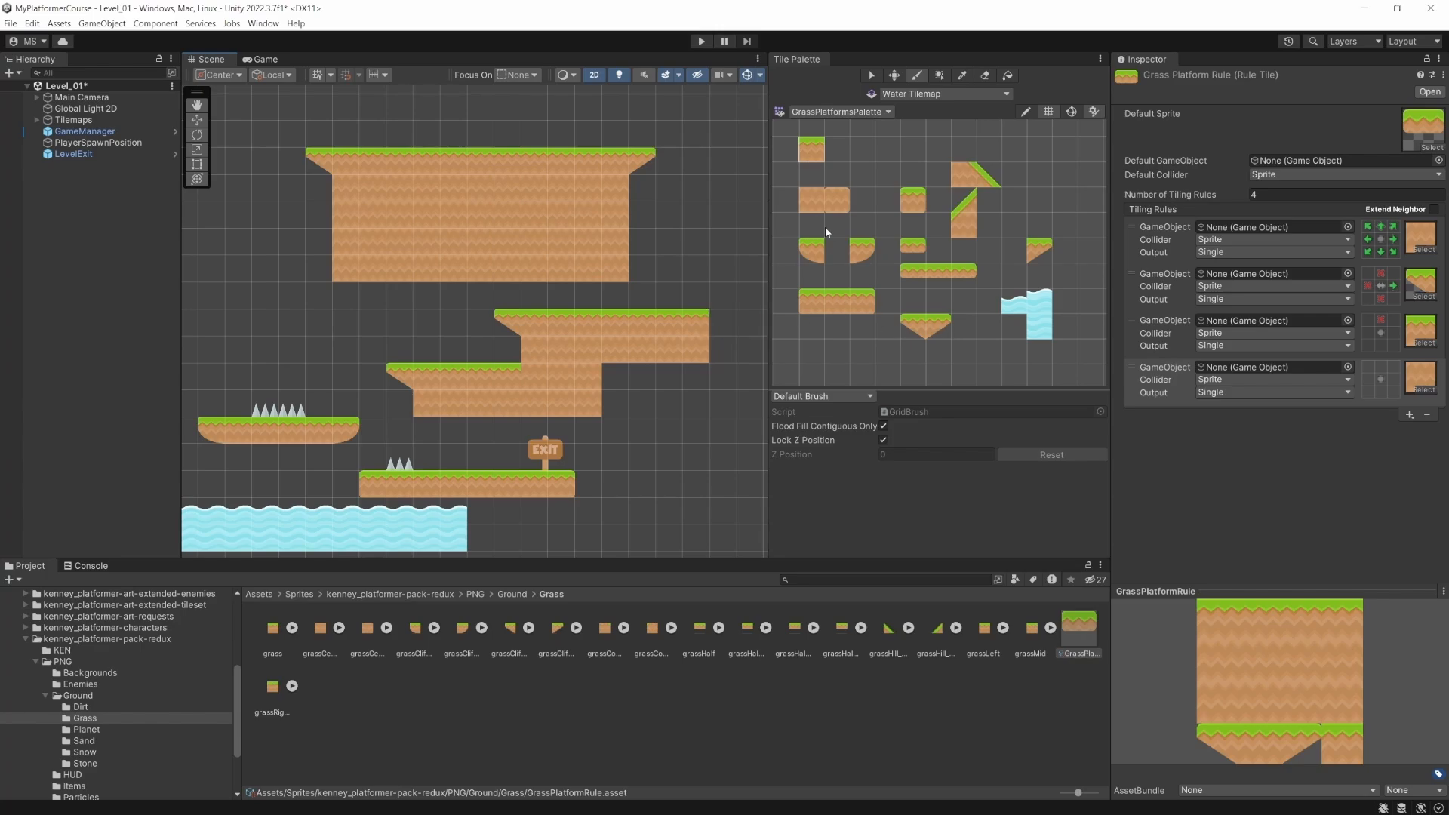
- Erase the large test block and the stepped test platform from the scene
{"action": "left_click", "coordinate": [985, 75]}
{"action": "mouse_move", "coordinate": [608, 405]}
{"action": "left_mouse_down"}
{"action": "mouse_move", "coordinate": [426, 395]}
{"action": "mouse_move", "coordinate": [459, 362]}
{"action": "mouse_move", "coordinate": [507, 375]}
{"action": "mouse_move", "coordinate": [572, 346]}
{"action": "mouse_move", "coordinate": [555, 320]}
{"action": "mouse_move", "coordinate": [695, 317]}
{"action": "mouse_move", "coordinate": [611, 346]}
{"action": "mouse_move", "coordinate": [637, 178]}
{"action": "mouse_move", "coordinate": [569, 157]}
{"action": "mouse_move", "coordinate": [341, 142]}
{"action": "mouse_move", "coordinate": [401, 161]}
{"action": "mouse_move", "coordinate": [348, 187]}
{"action": "mouse_move", "coordinate": [611, 202]}
{"action": "mouse_move", "coordinate": [420, 214]}
{"action": "mouse_move", "coordinate": [365, 233]}
{"action": "mouse_move", "coordinate": [621, 269]}
{"action": "mouse_move", "coordinate": [346, 265]}
{"action": "left_mouse_up"}
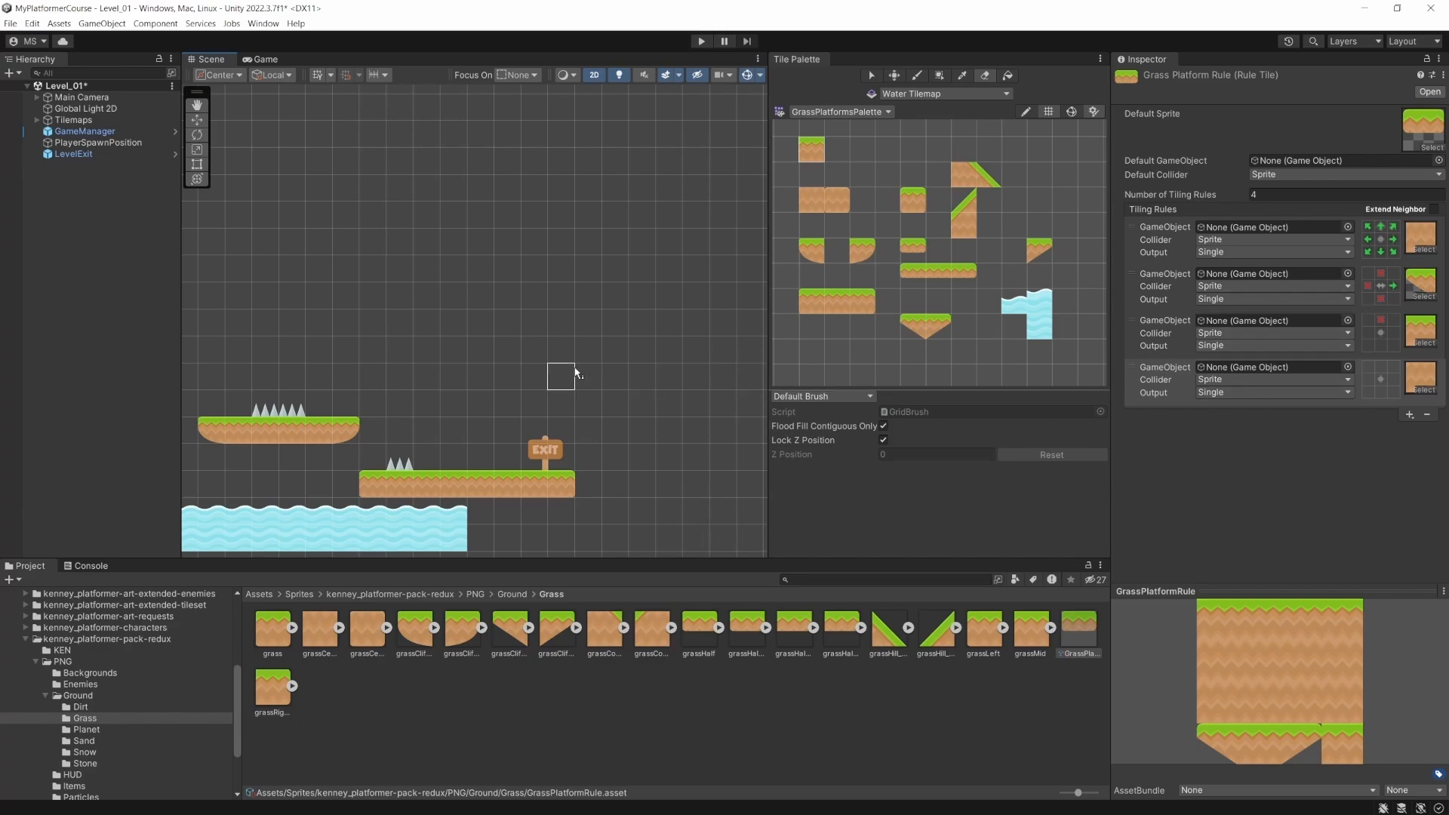
- Switch the active tilemap to Ground Tilemap and paint a three-tile rule tile platform above the small rounded platform
{"action": "scroll", "coordinate": [582, 371], "scroll_direction": "down", "scroll_amount": 3}
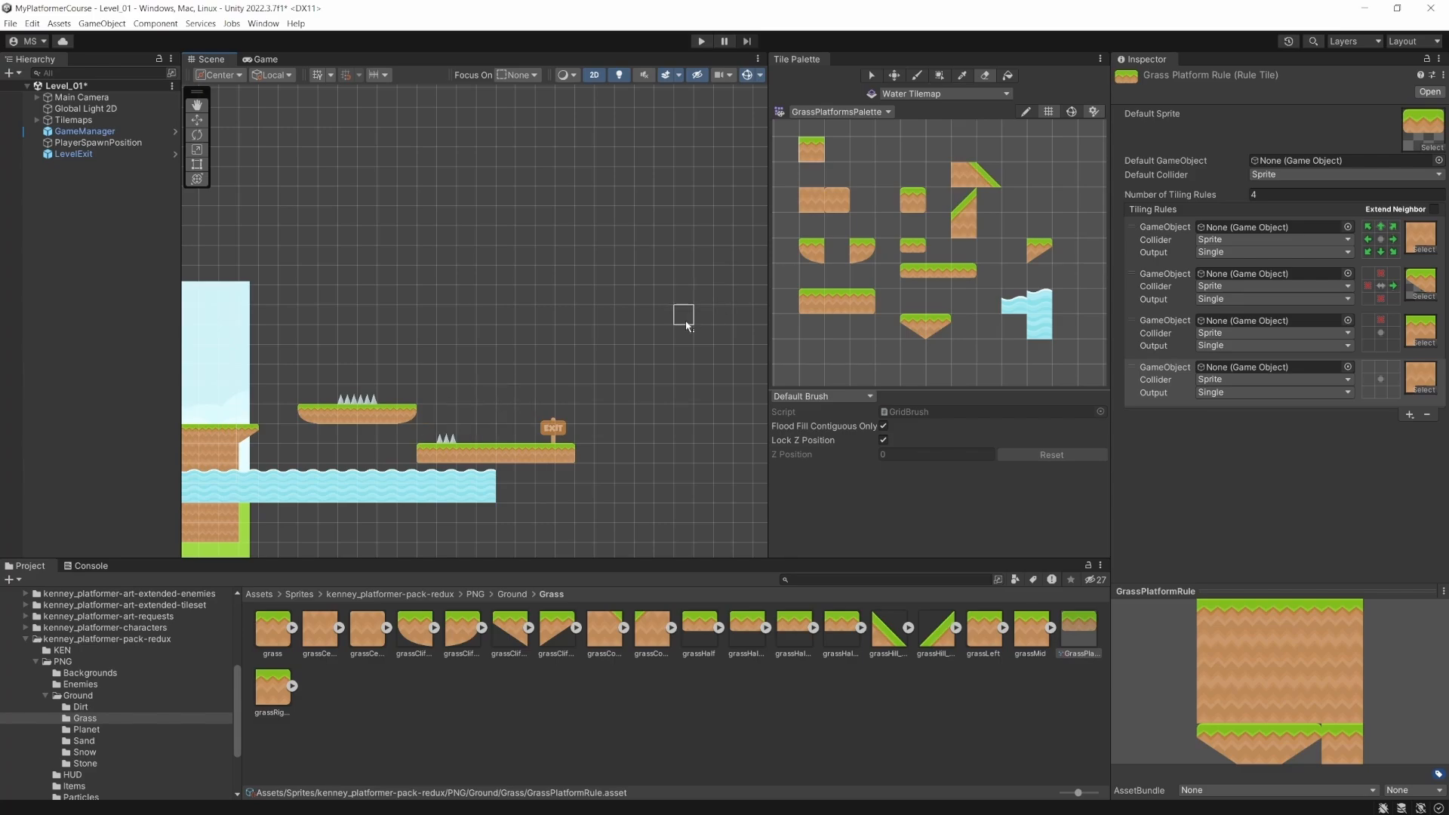
{"action": "left_click", "coordinate": [923, 94]}
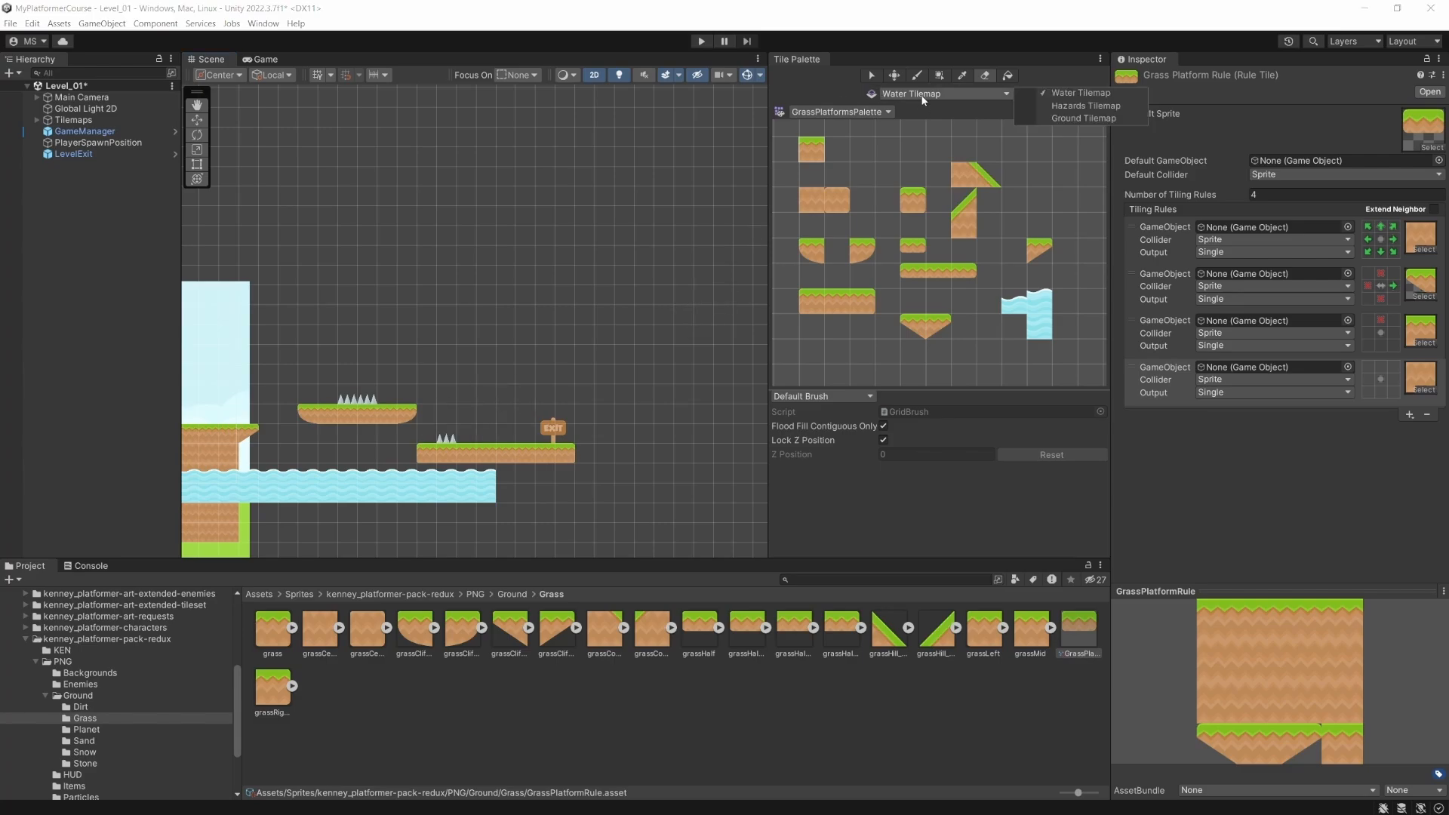
{"action": "left_click", "coordinate": [1055, 119]}
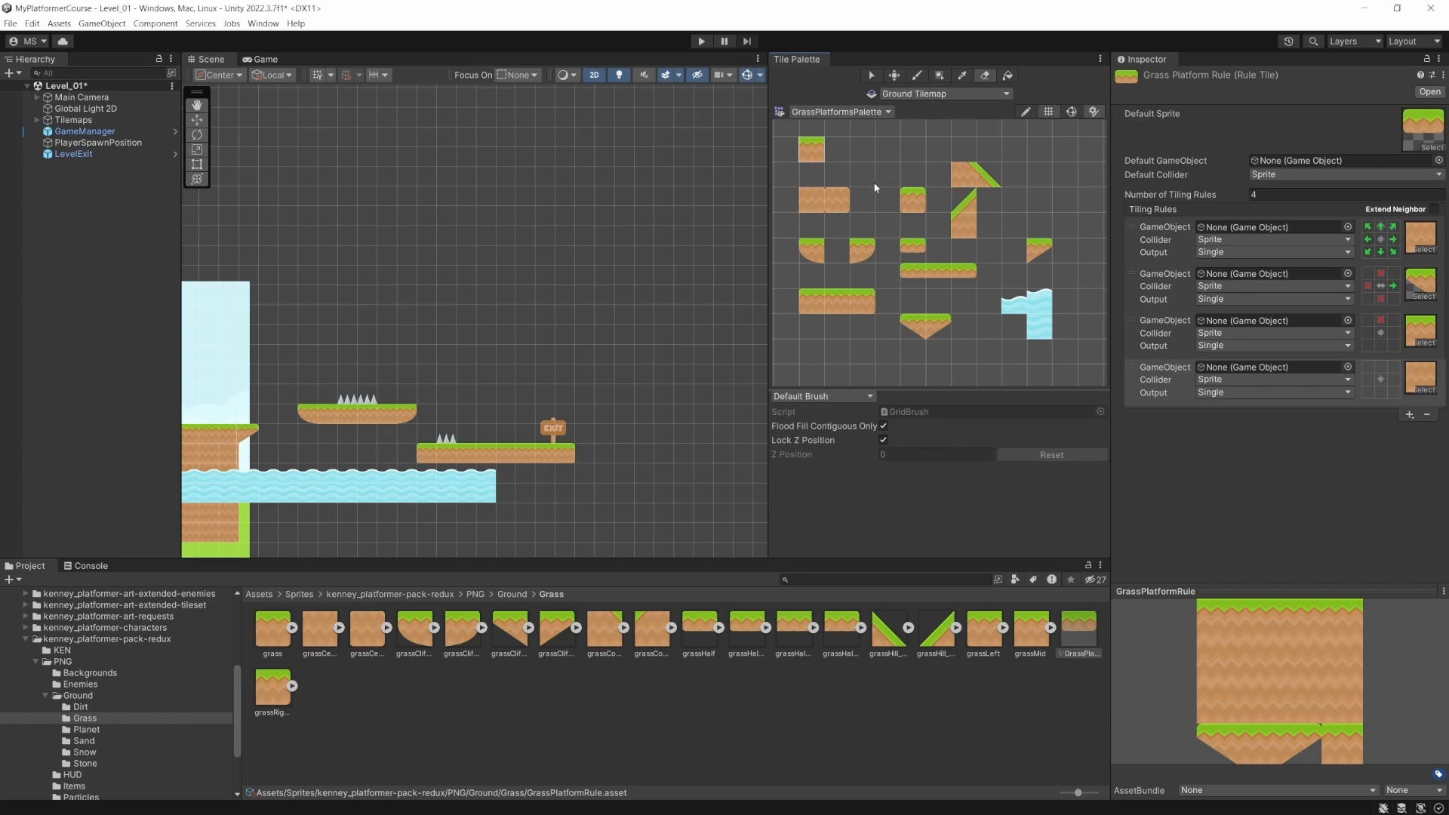
{"action": "left_click", "coordinate": [823, 150]}
{"action": "middle_click_drag", "start_coordinate": [317, 370], "coordinate": [750, 357]}
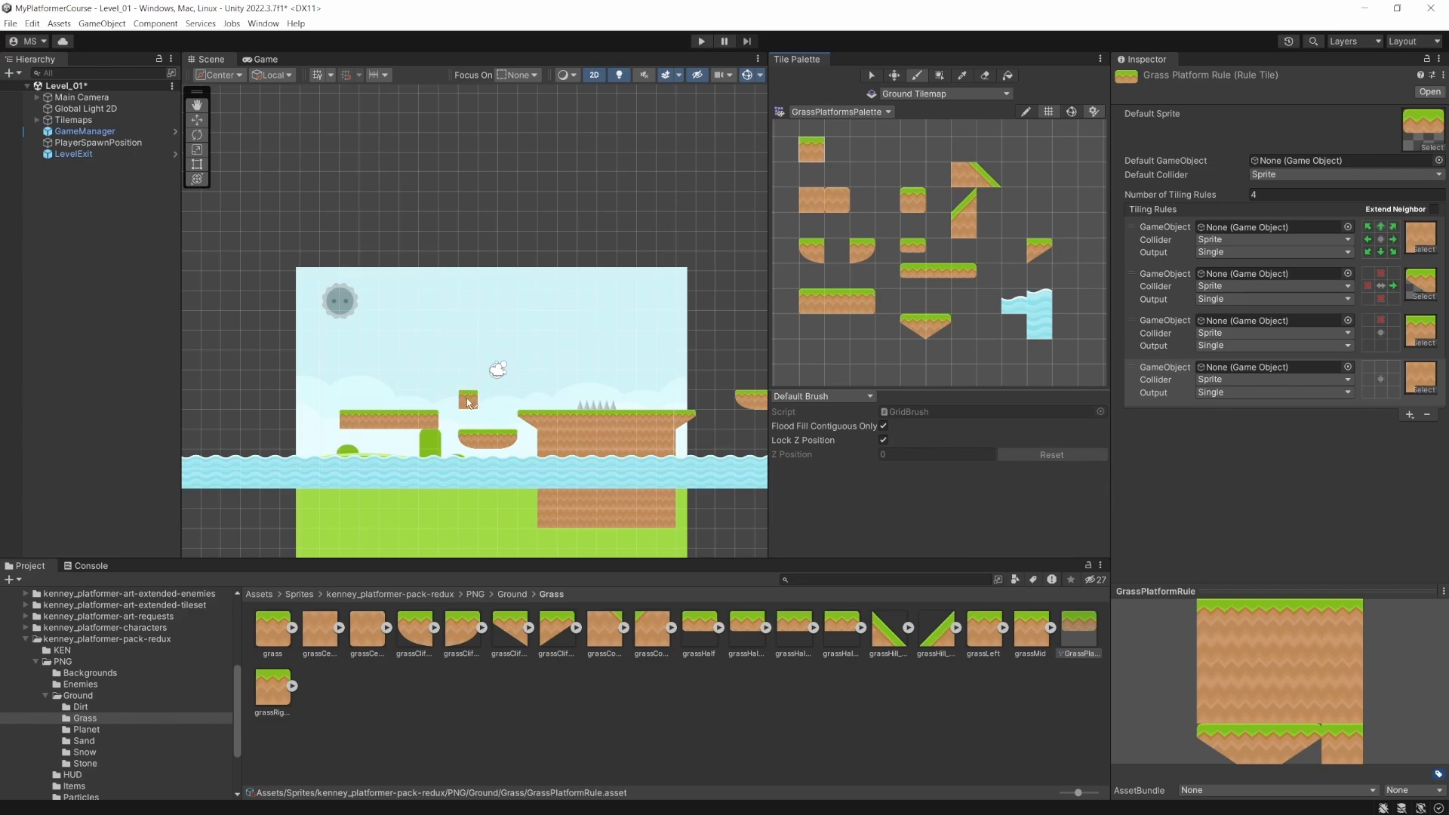
{"action": "left_click_drag", "start_coordinate": [471, 397], "coordinate": [507, 398]}
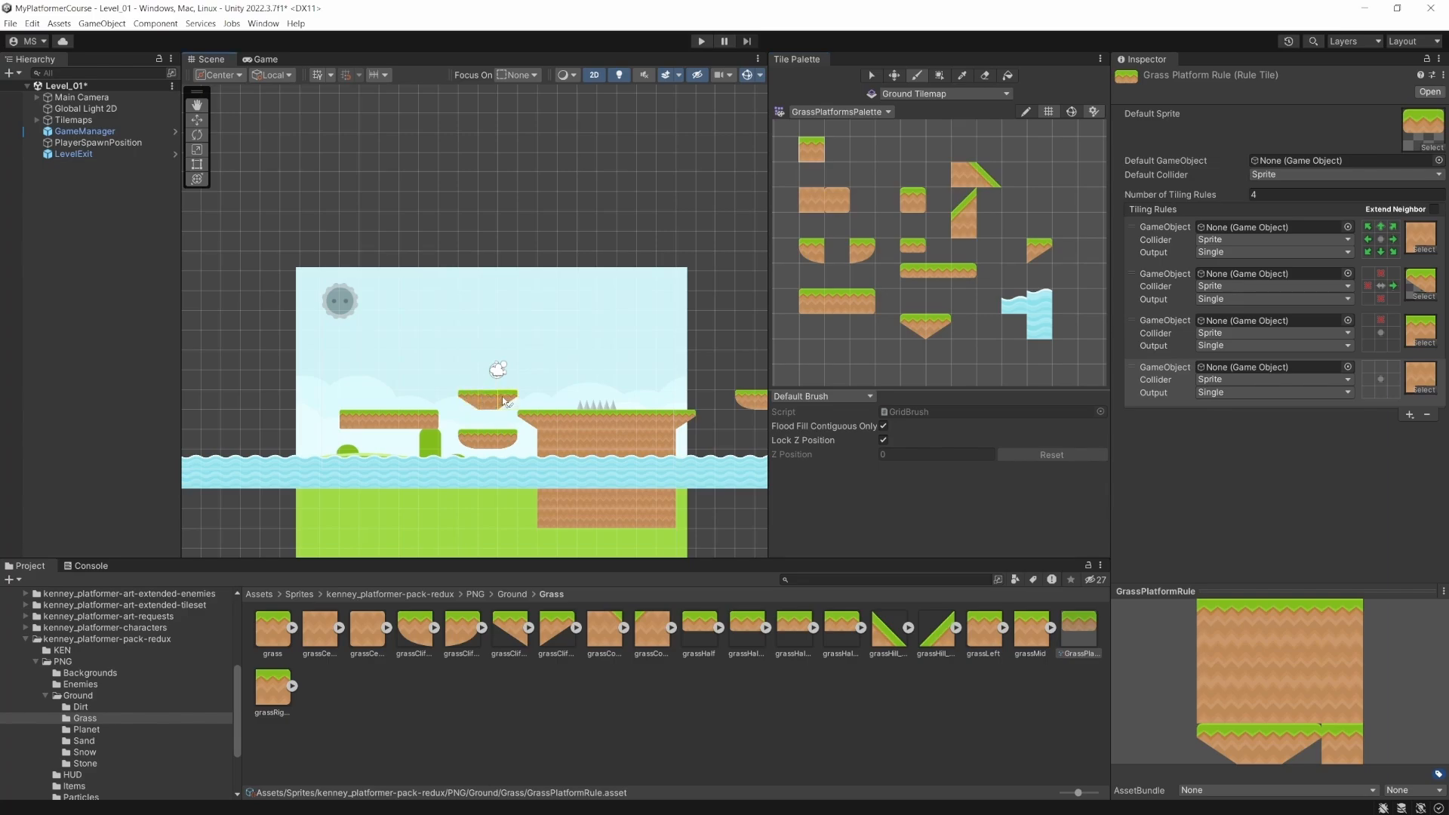
- Play-test the level by running and jumping the player across the new platform and the ground, and stop play mode
{"action": "left_click", "coordinate": [701, 42]}
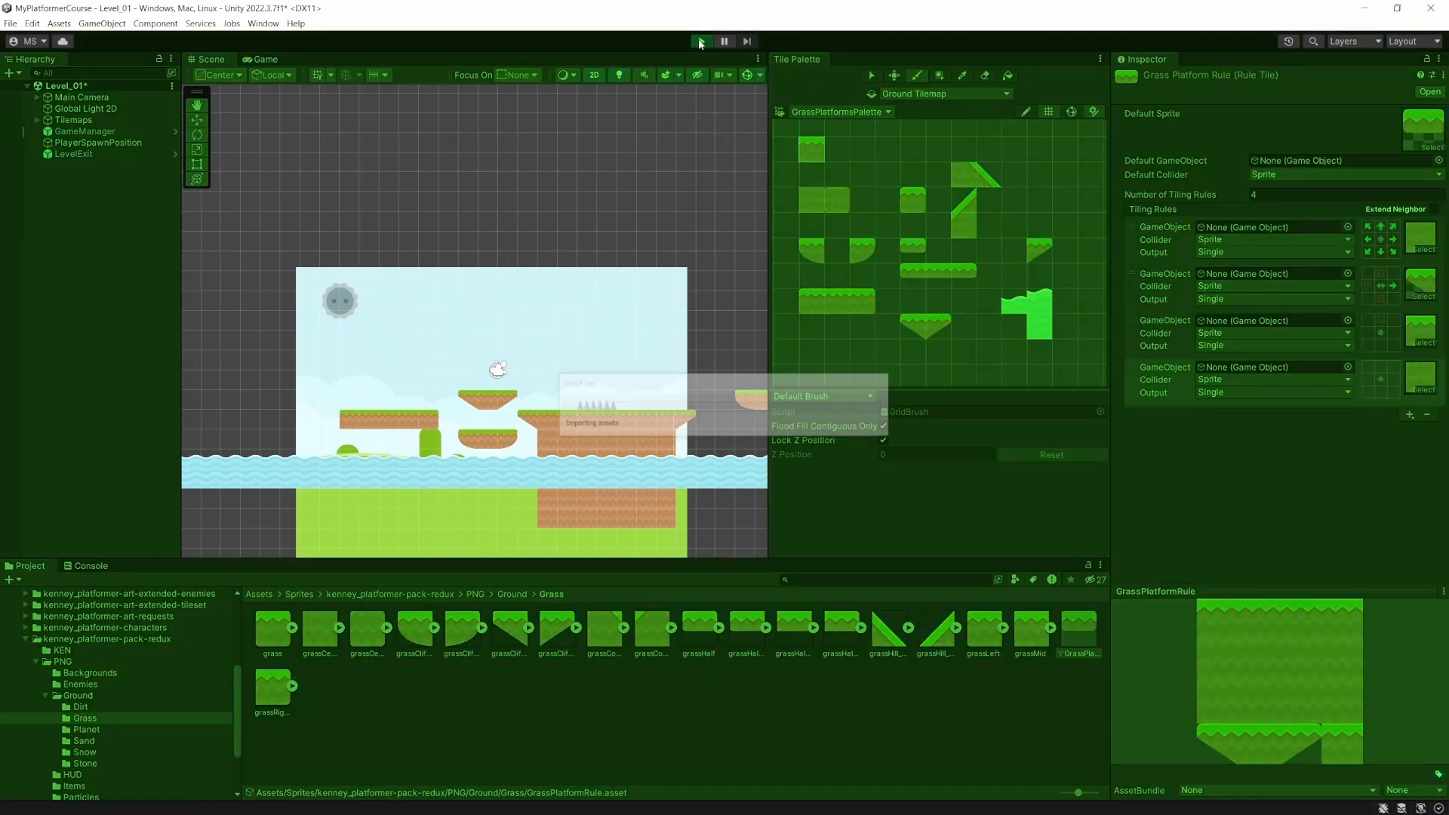
{"action": "key", "text": "Right"}
{"action": "key", "text": "space"}
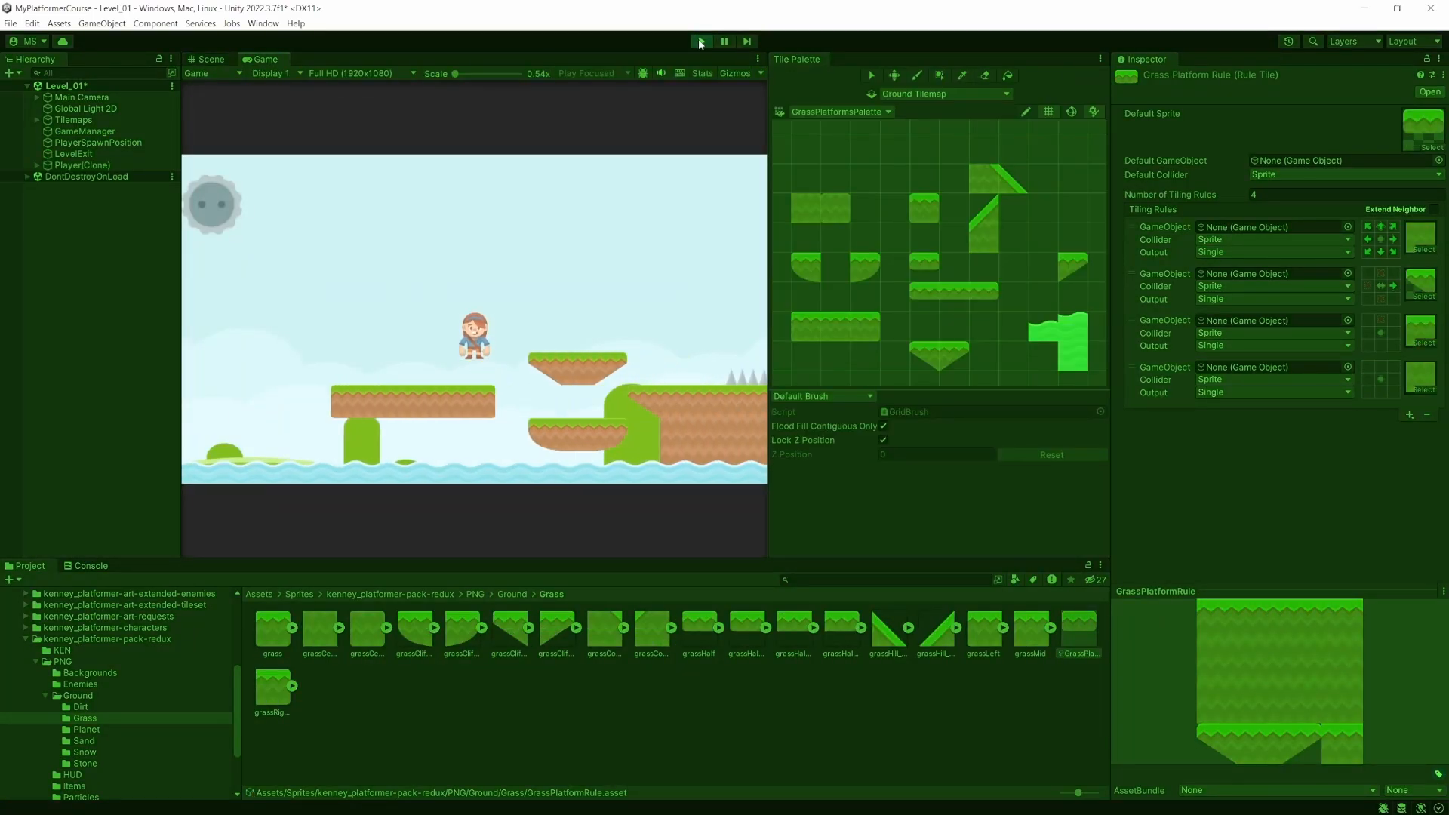
{"action": "key", "text": "Left"}
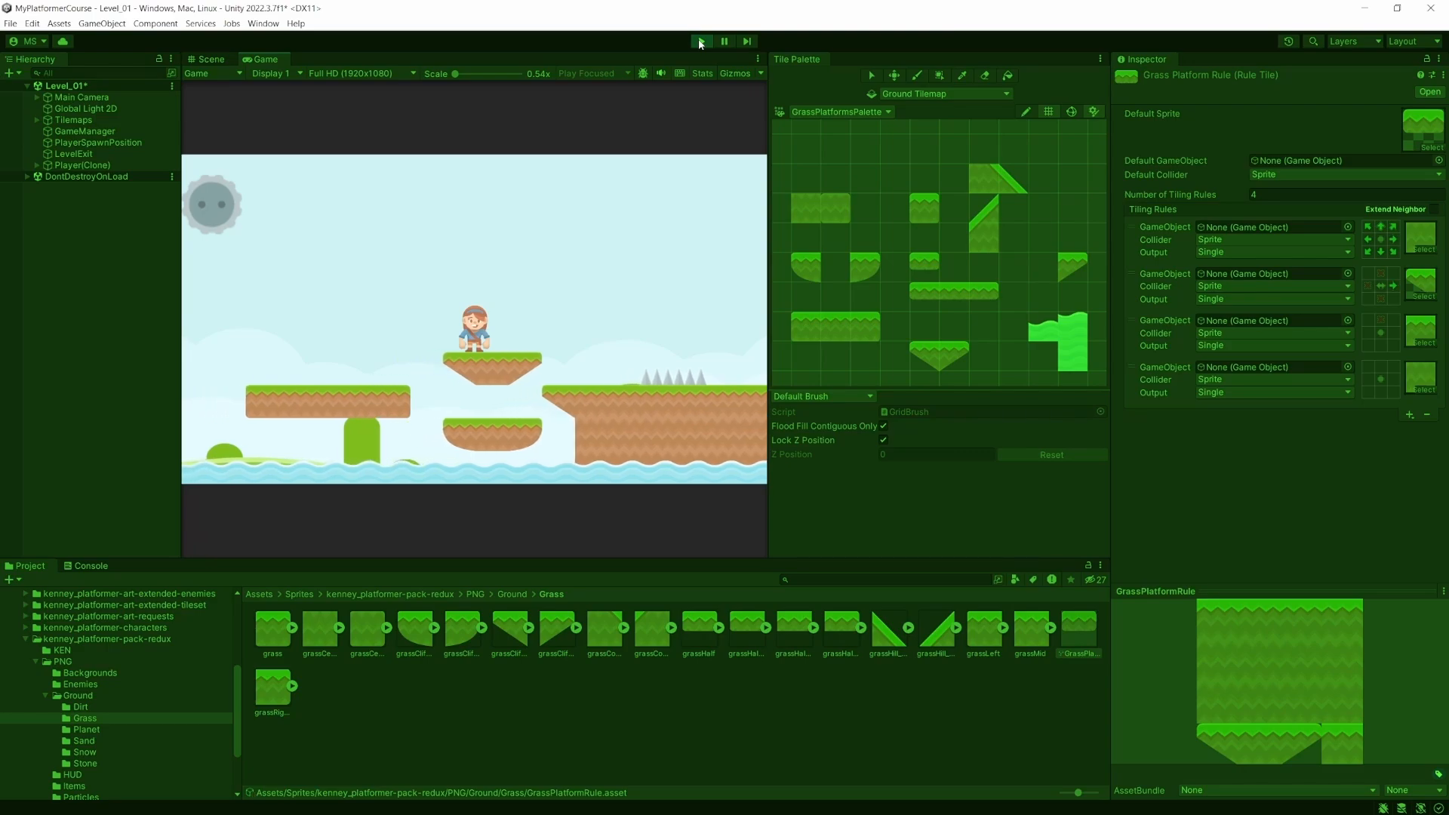
{"action": "key", "text": "Right"}
{"action": "key", "text": "Right"}
{"action": "key", "text": "space"}
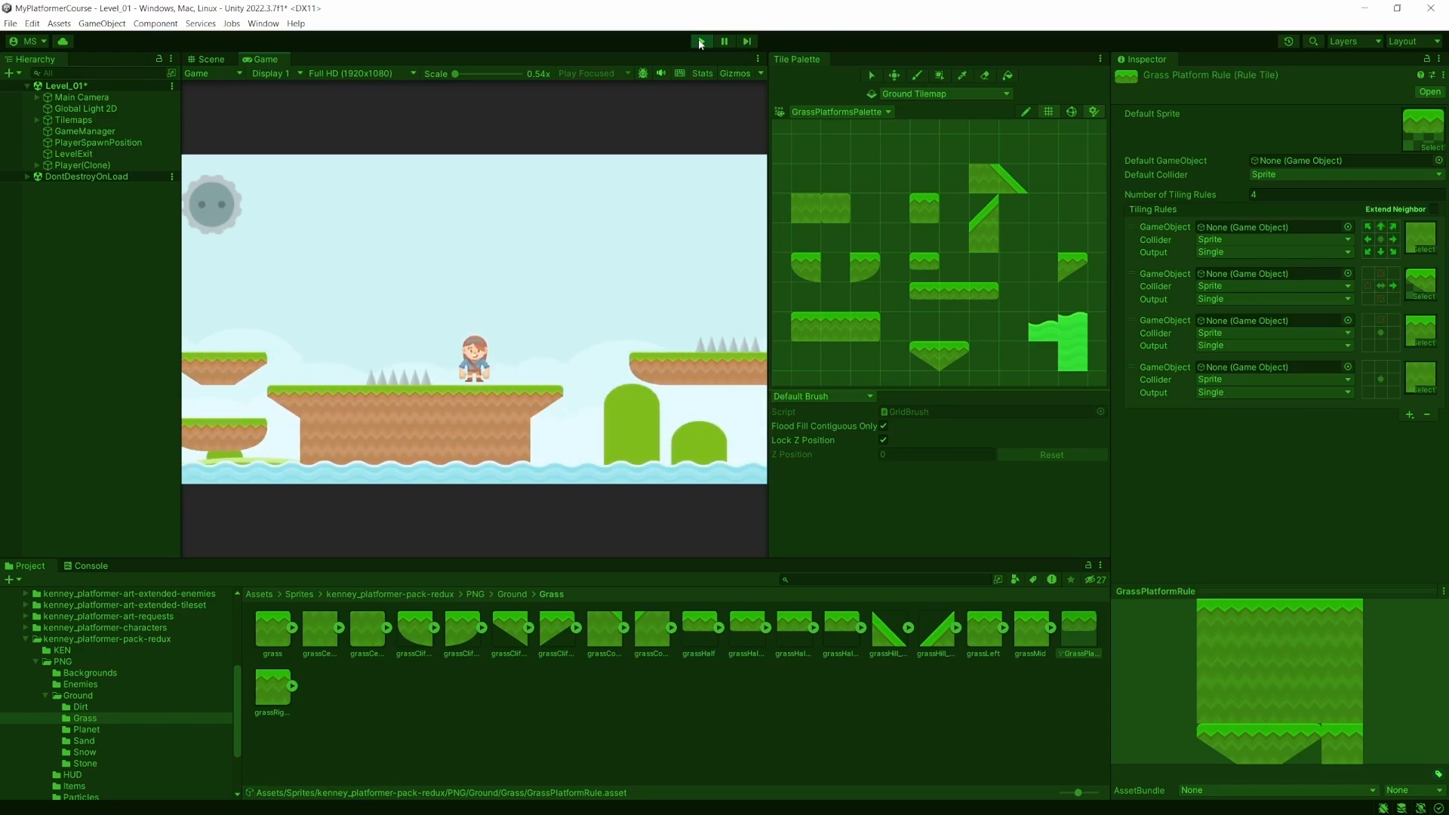
{"action": "key", "text": "space"}
{"action": "key", "text": "Right"}
{"action": "key", "text": "space"}
{"action": "key", "text": "Right"}
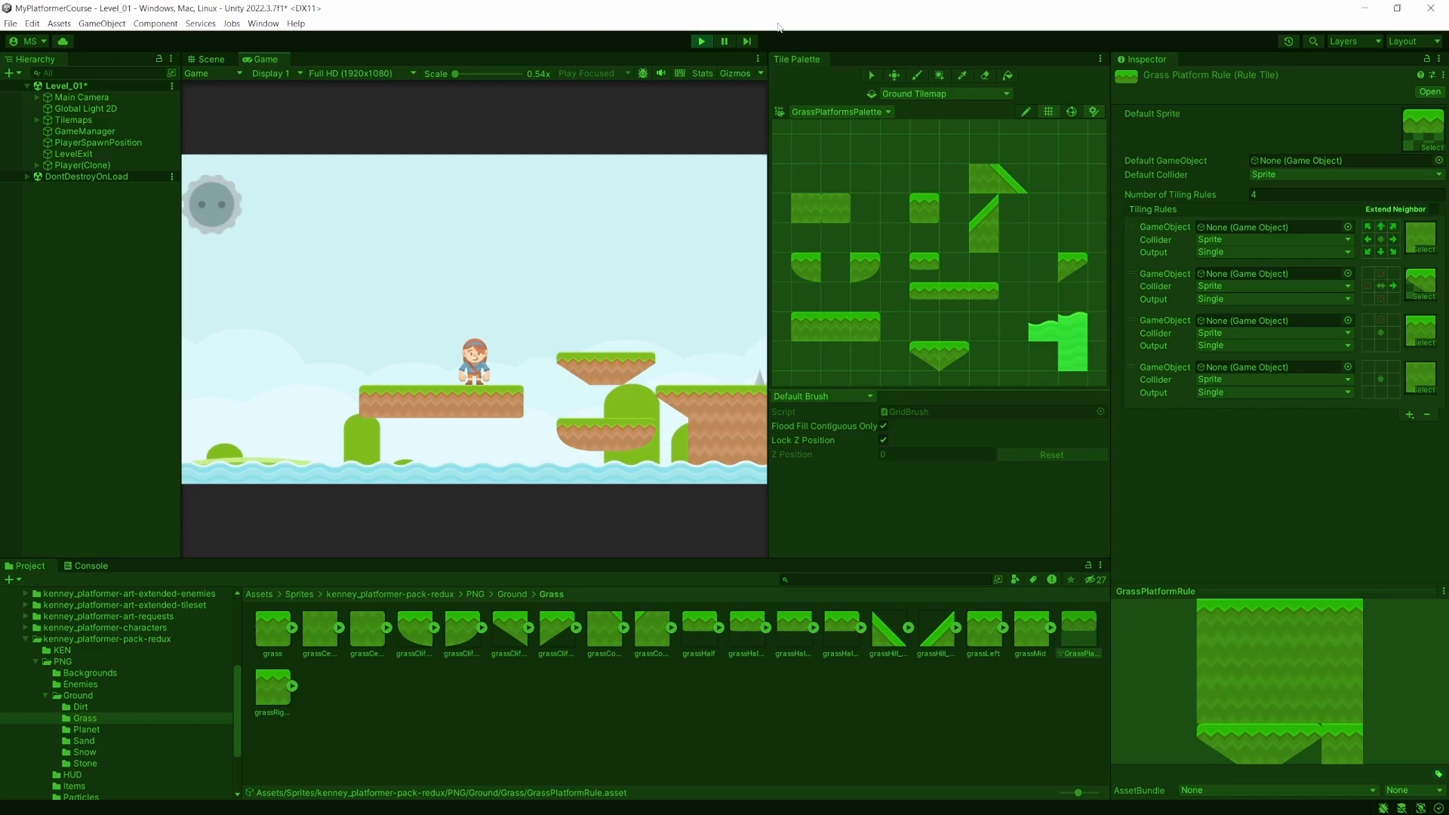
{"action": "left_click", "coordinate": [701, 42]}
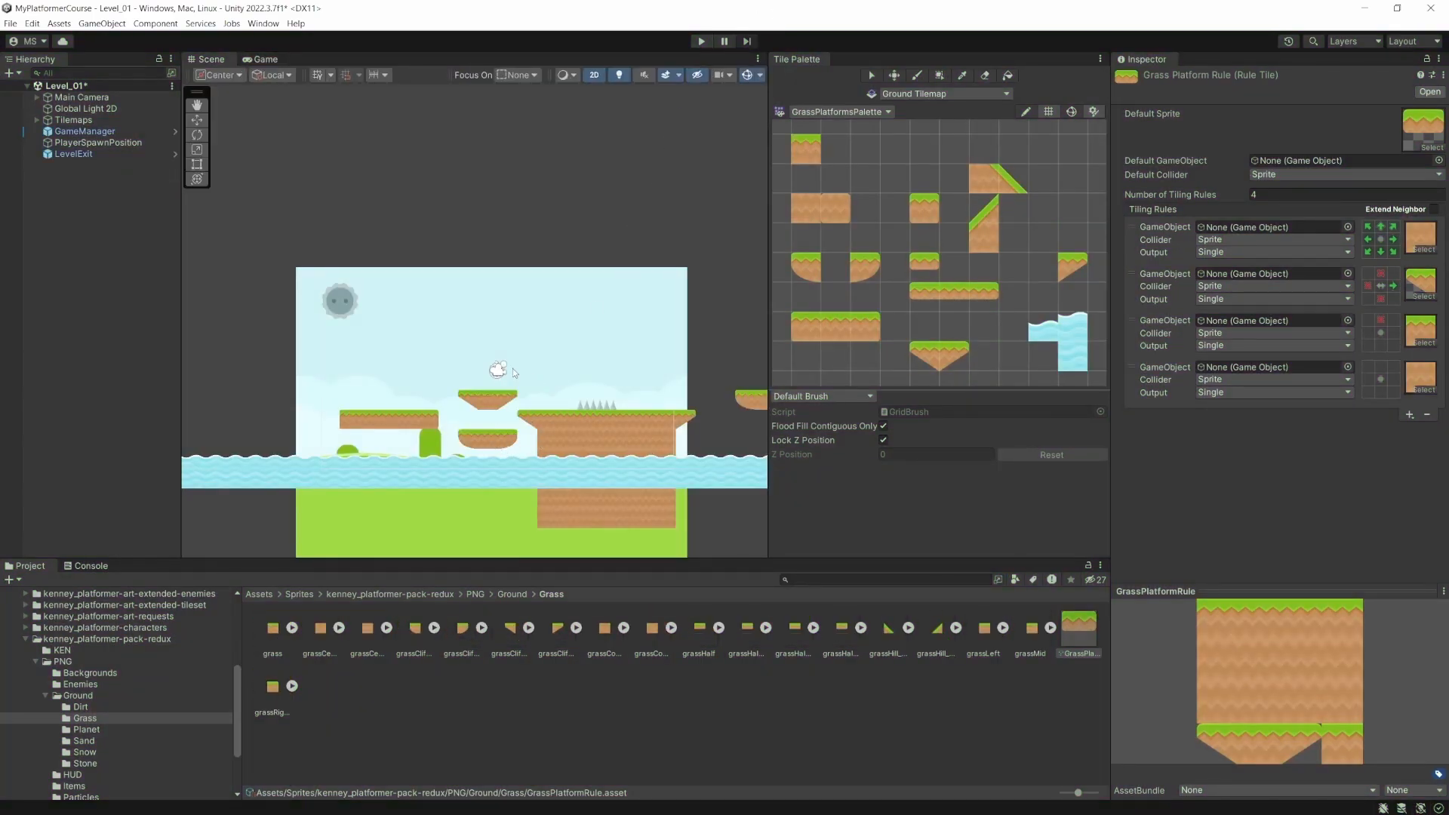